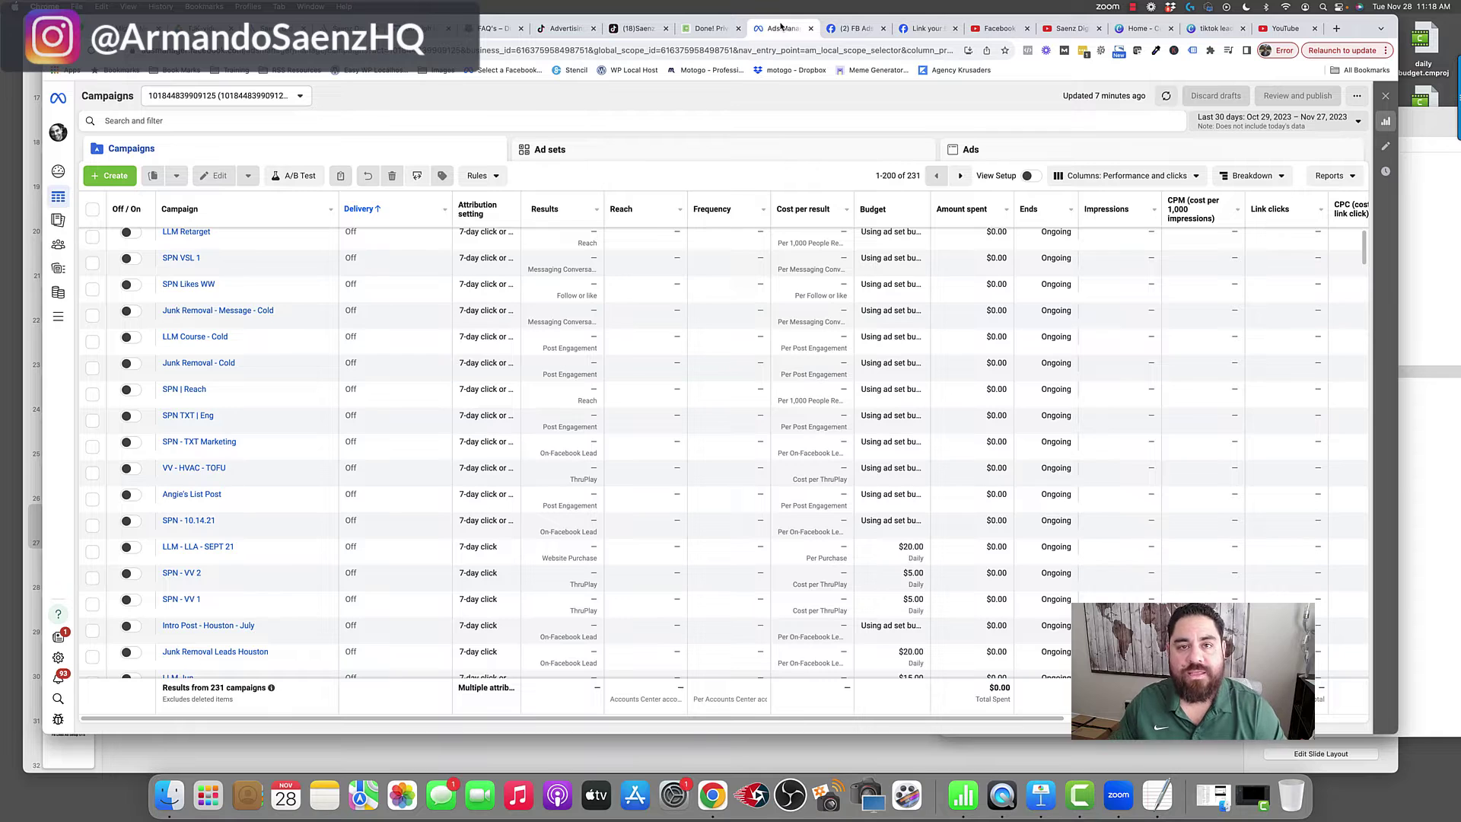
- Switch from Ads Manager to the Facebook group's browser tab
left_click(856, 29)
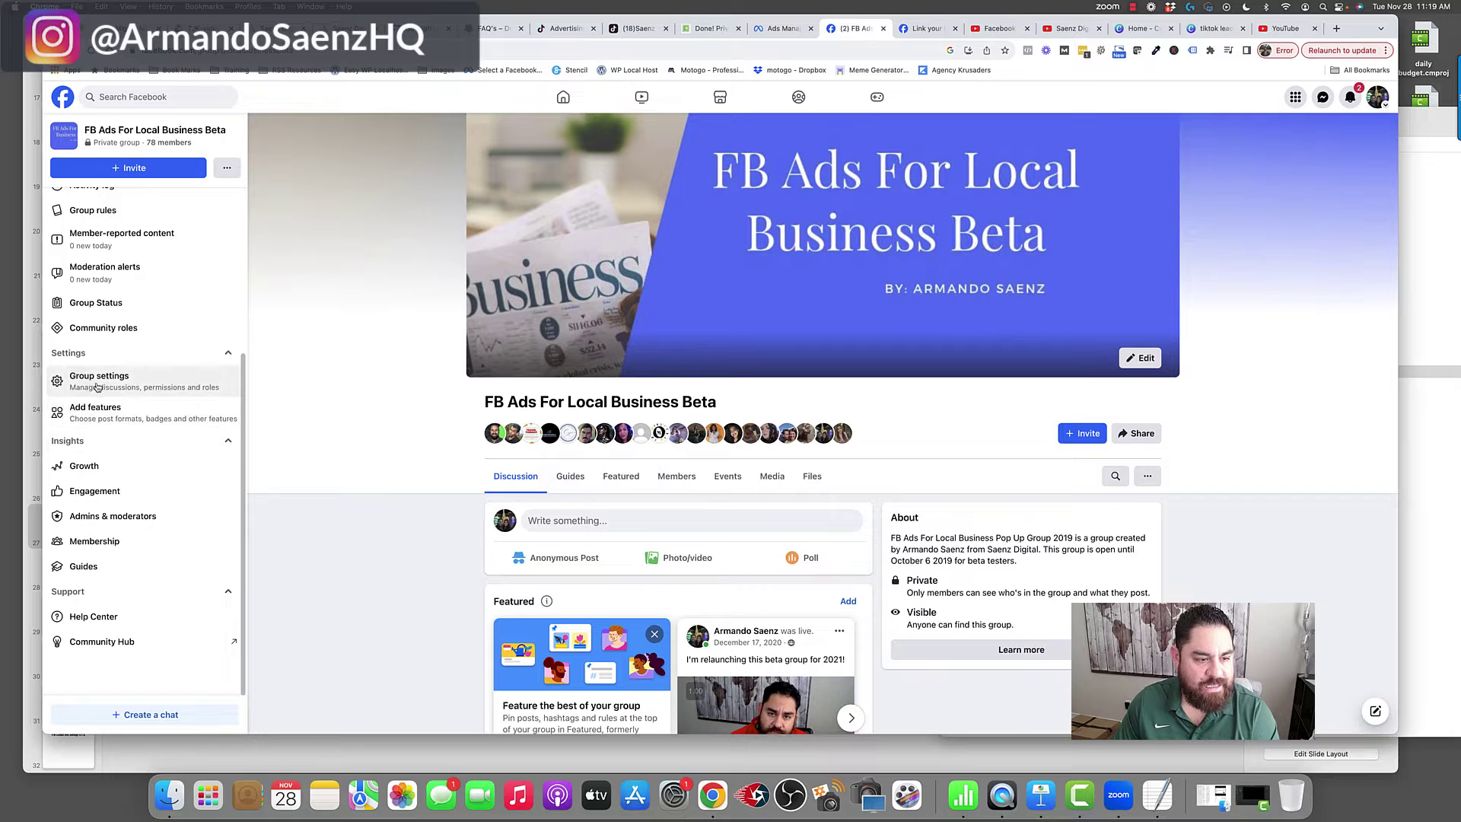
- In Group settings, set 'Who can join the group' to Profiles and Pages and save
left_click(100, 388)
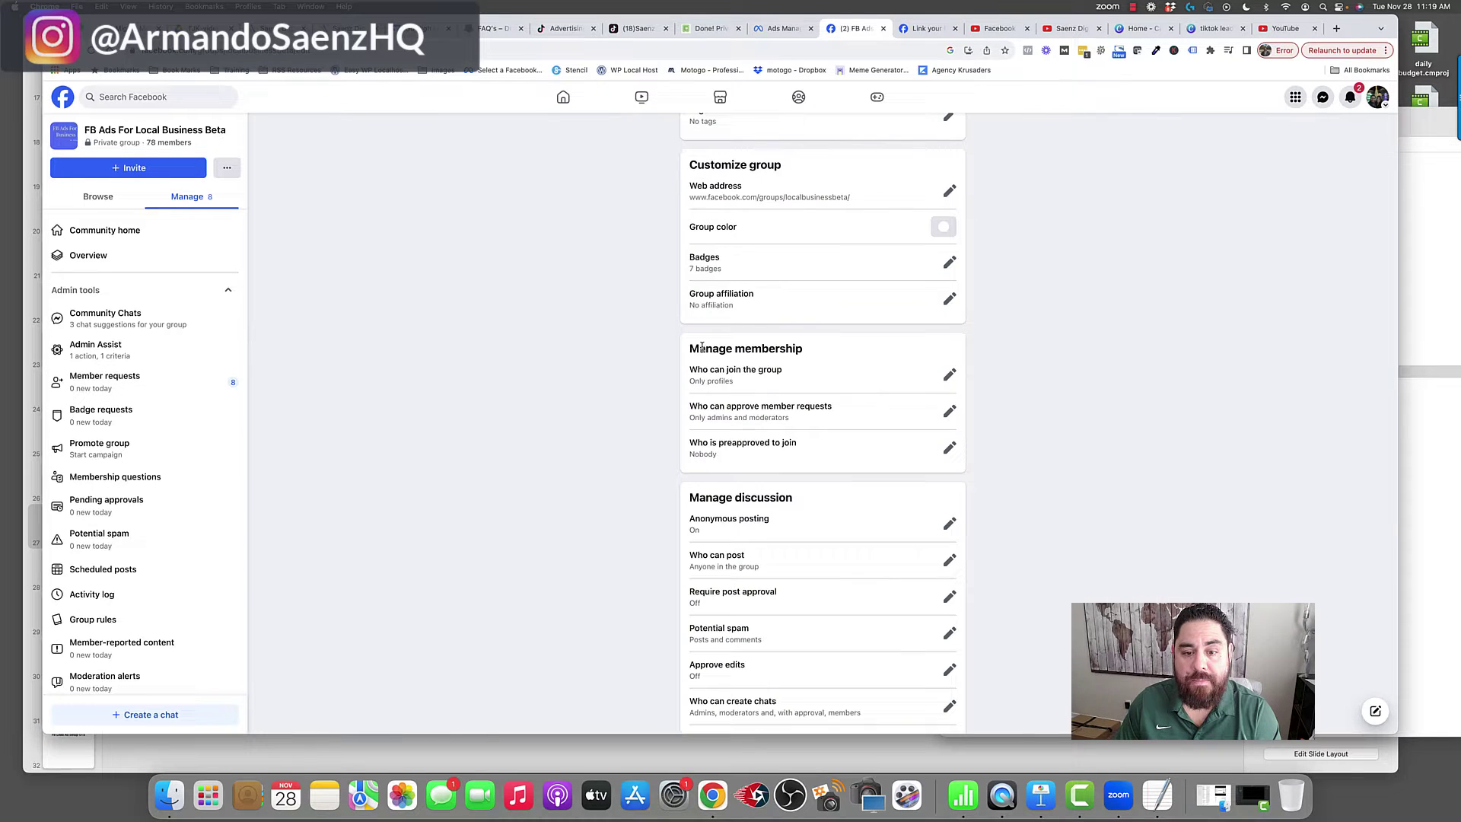
left_click_drag(692, 347, 791, 348)
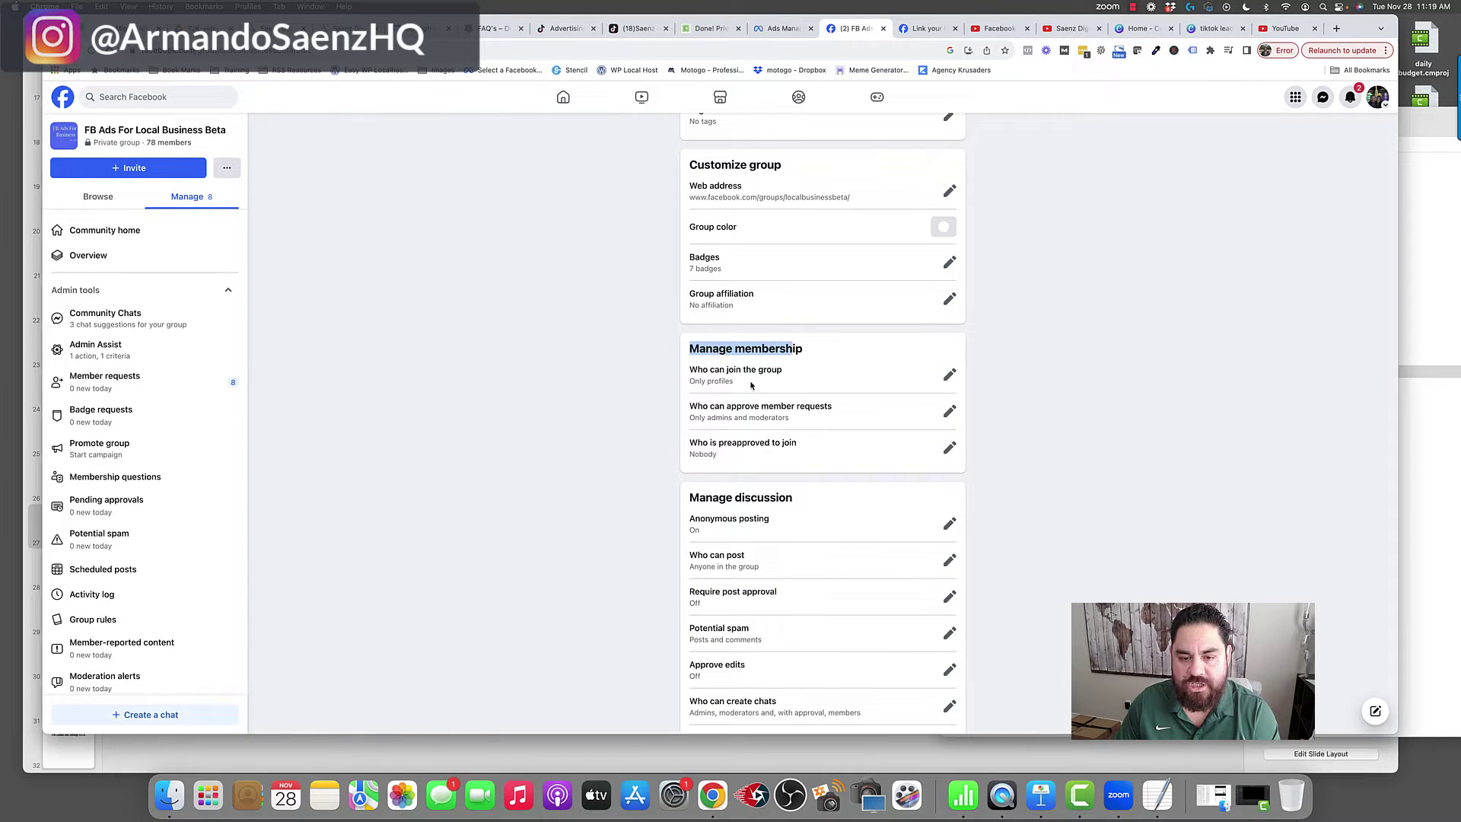
left_click_drag(691, 369, 769, 371)
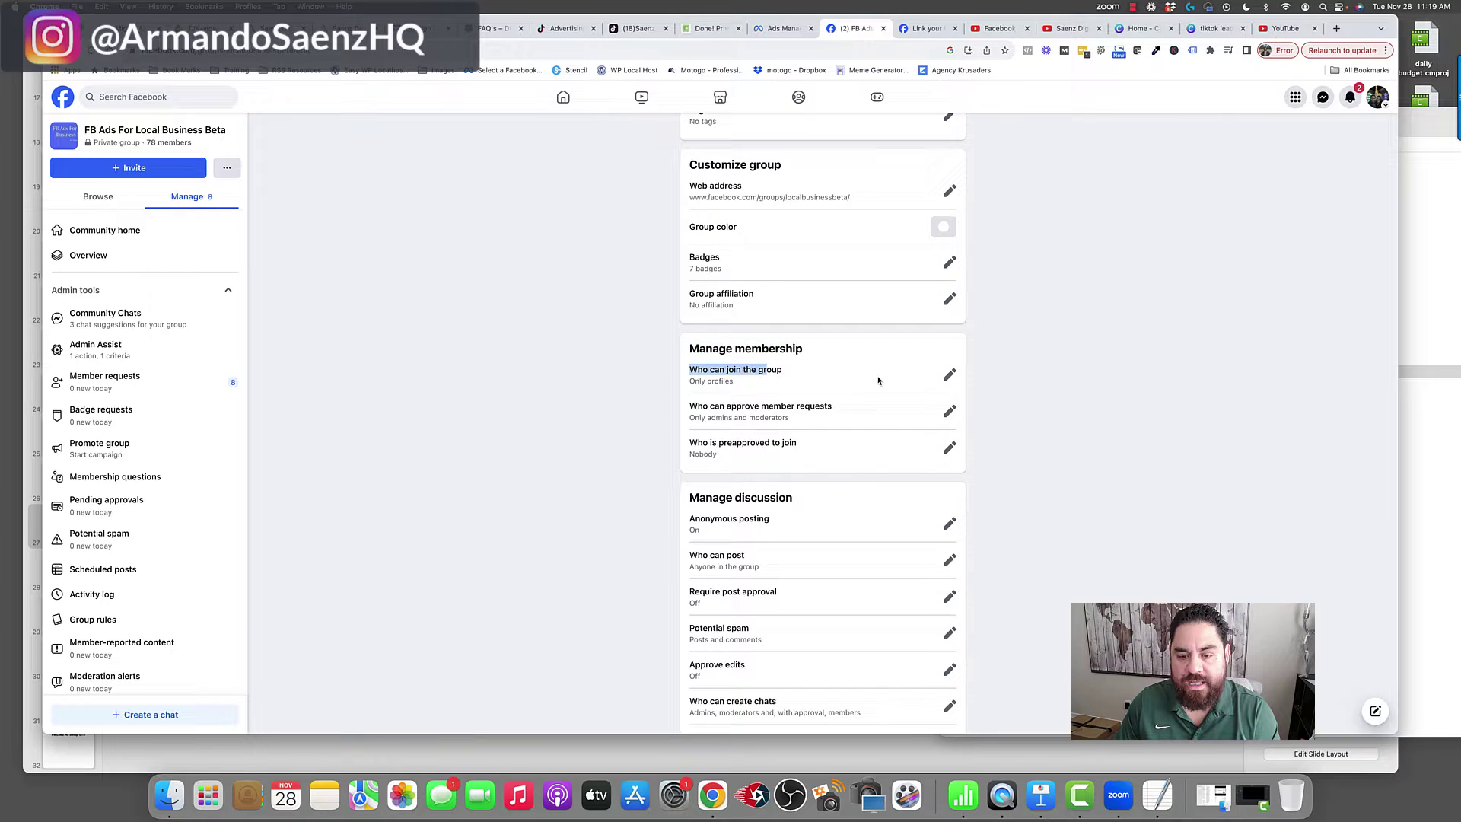
left_click(949, 376)
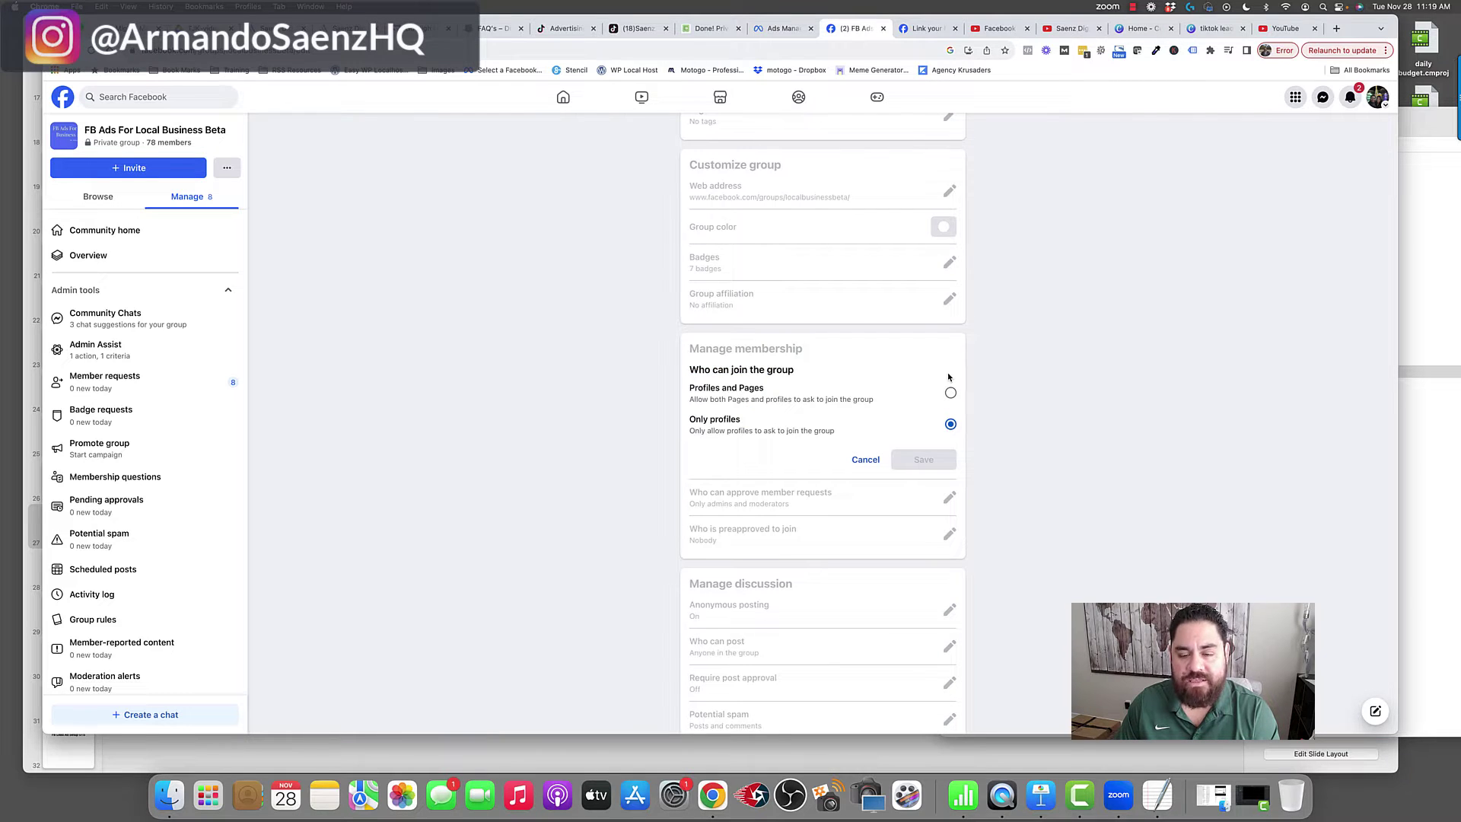
left_click(950, 394)
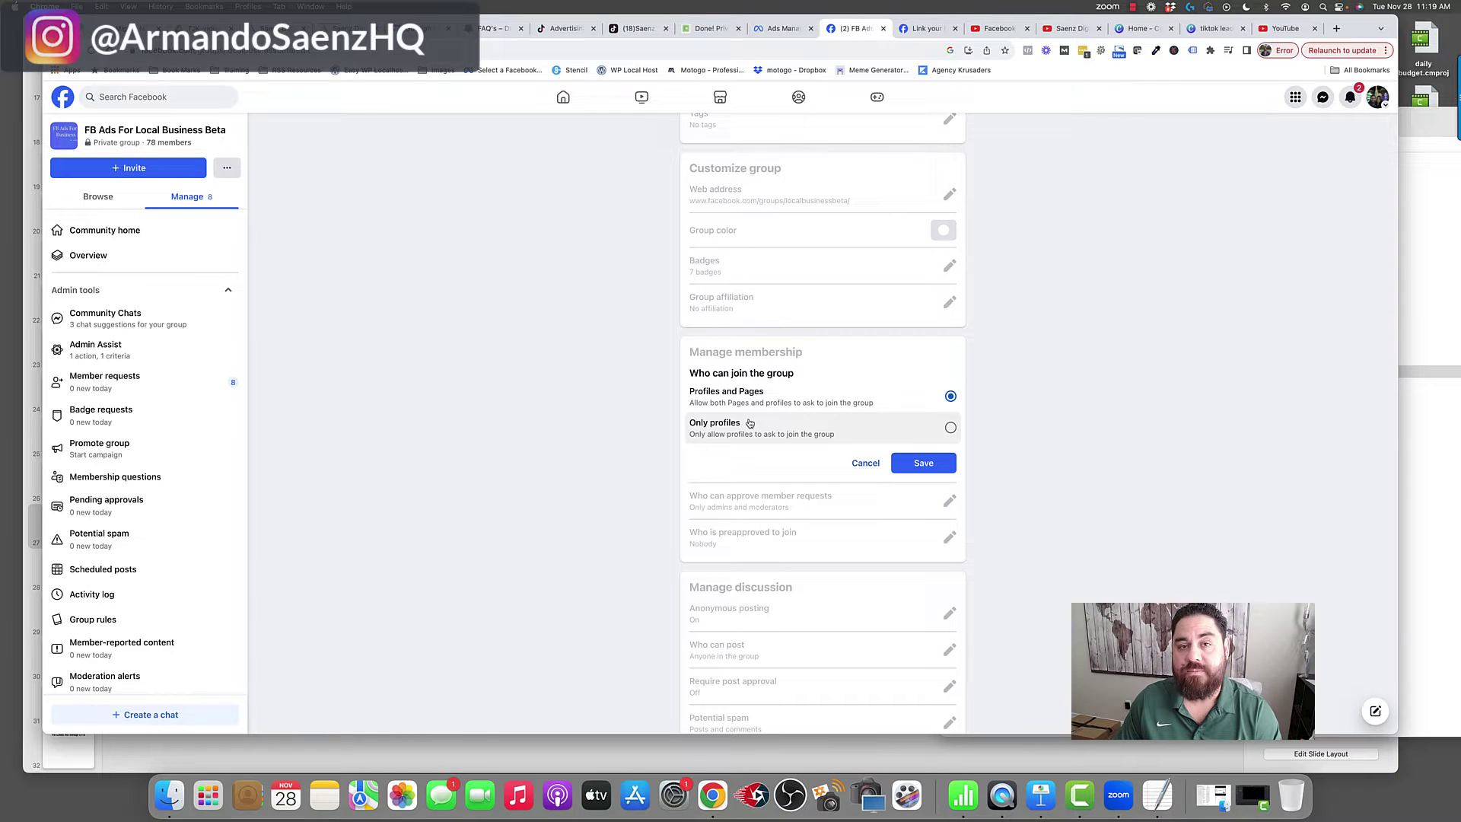
left_click(924, 462)
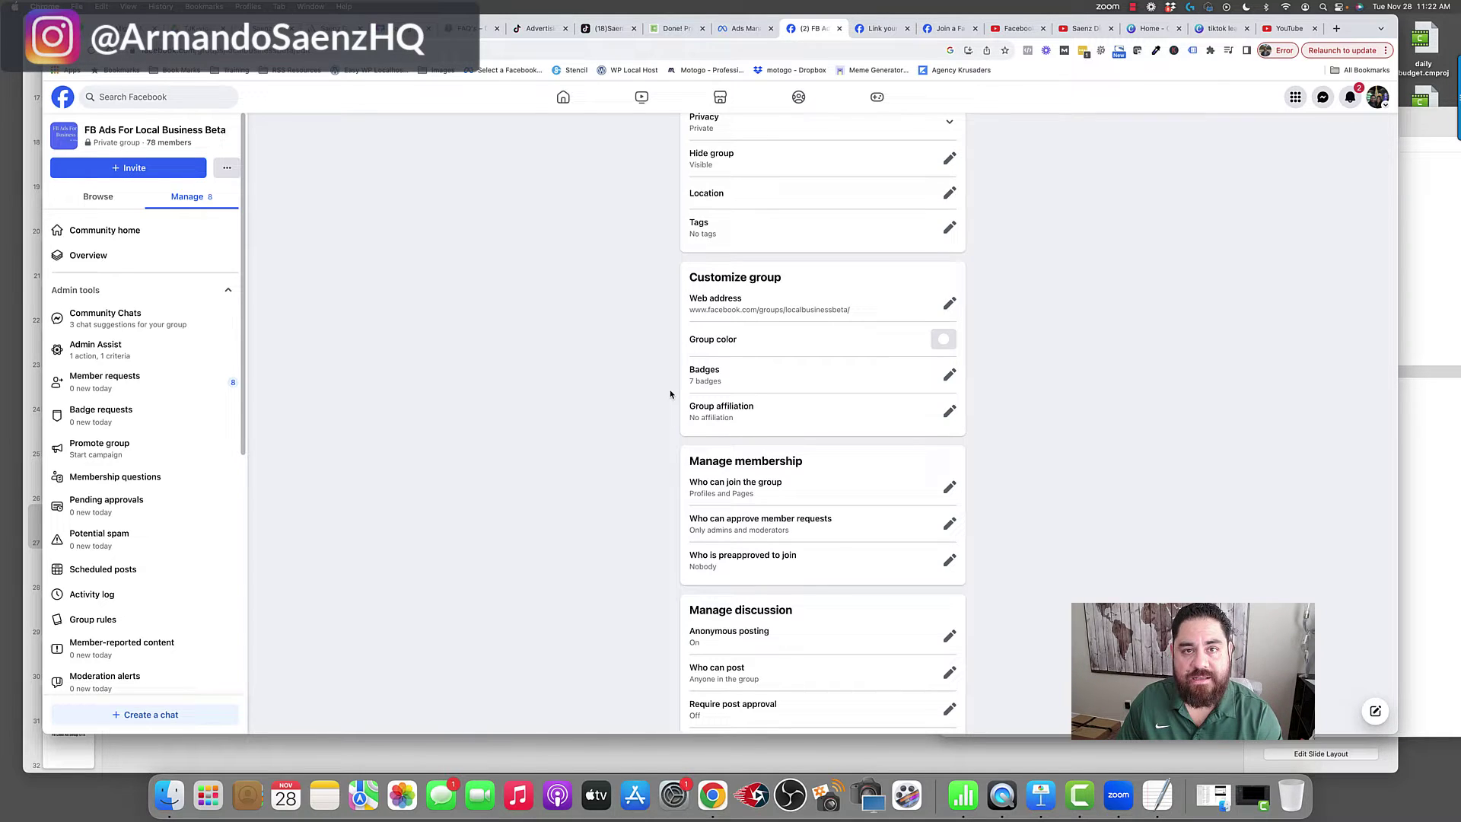
- Glance at the invite options, close them and return to the Facebook home feed
left_click(135, 171)
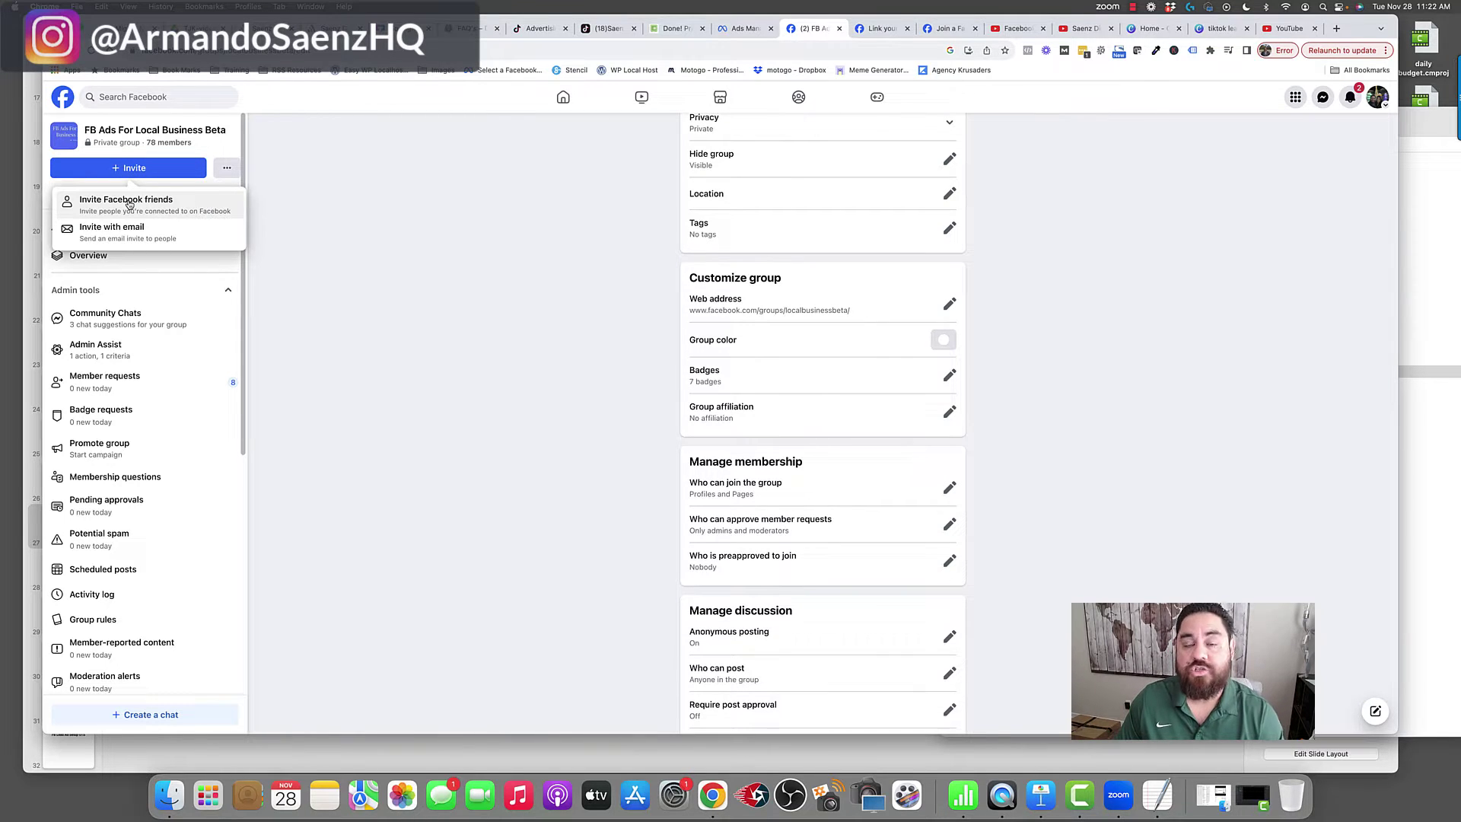
left_click(331, 239)
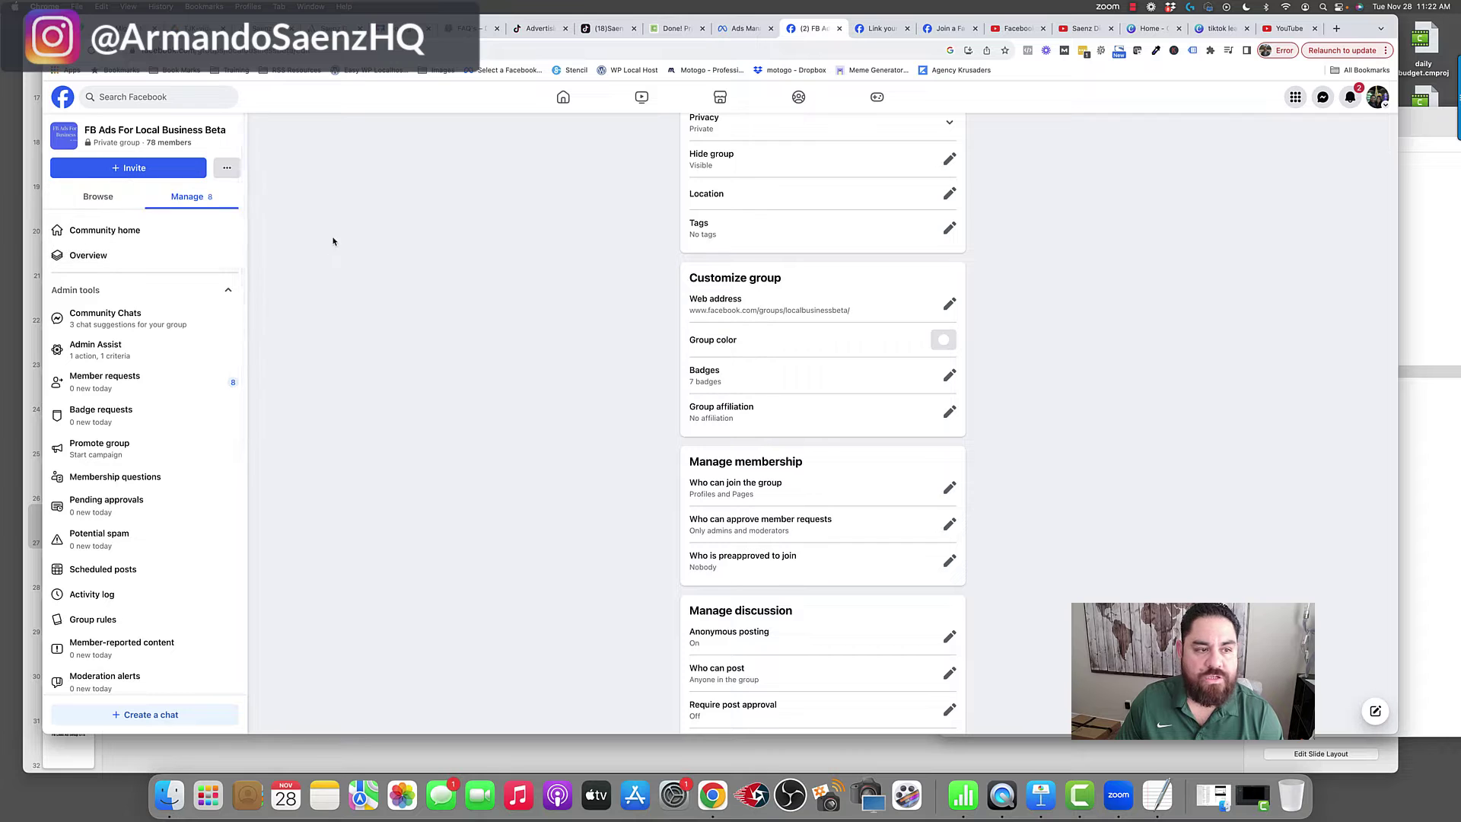
left_click(65, 101)
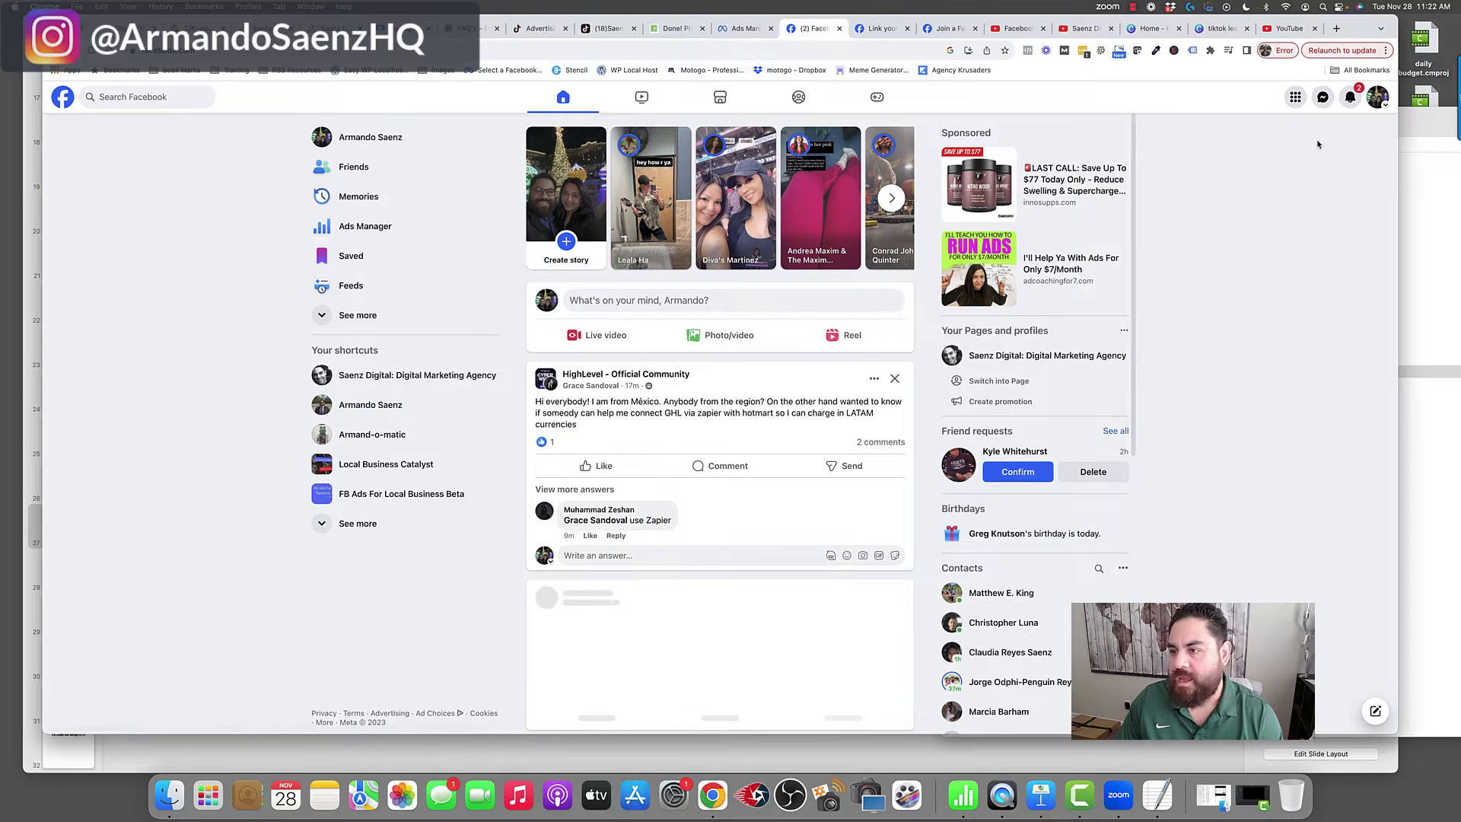
- Switch from the main account to acting as the second profile
left_click(1380, 103)
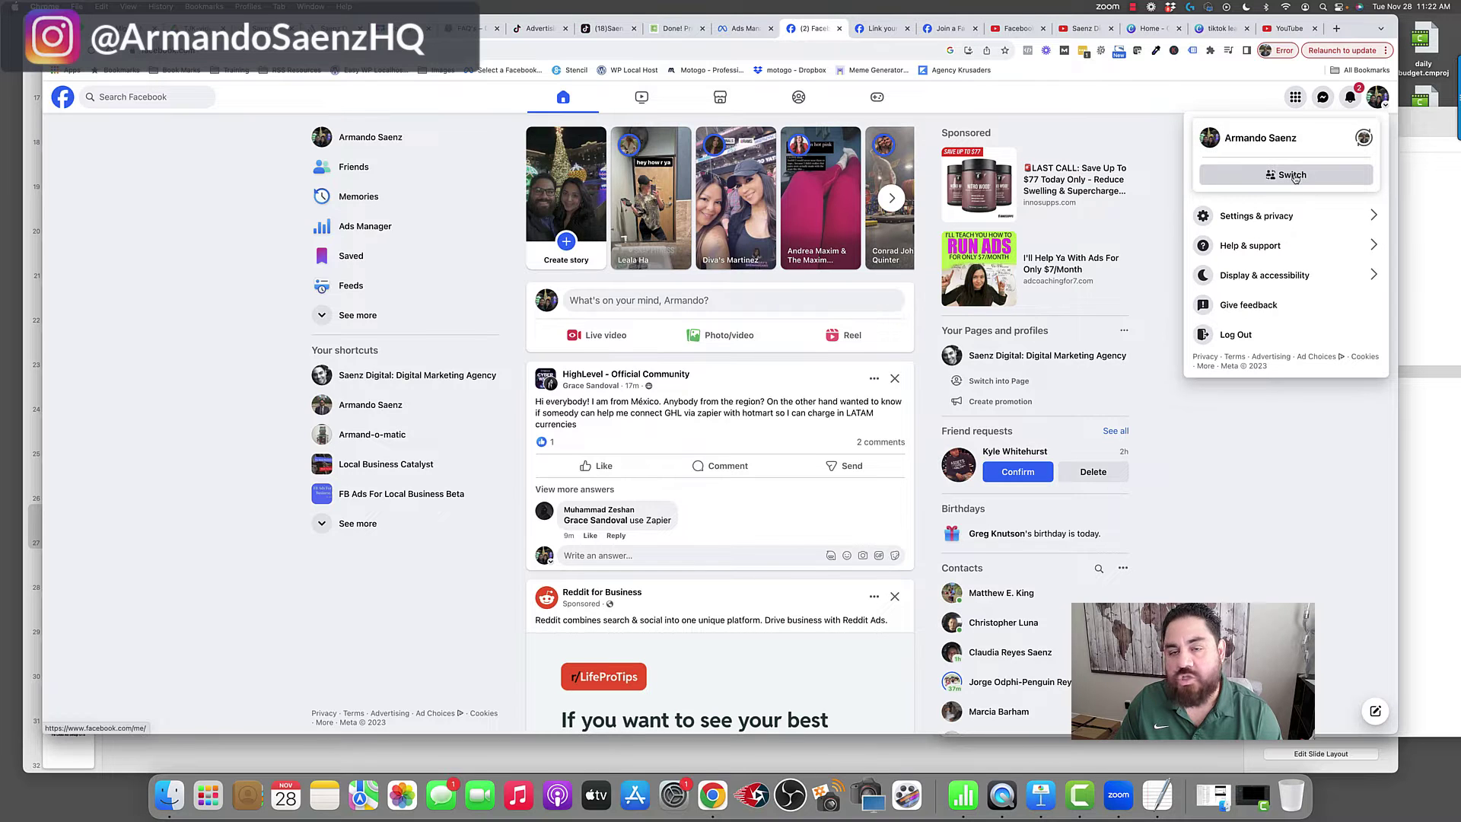
left_click(1292, 174)
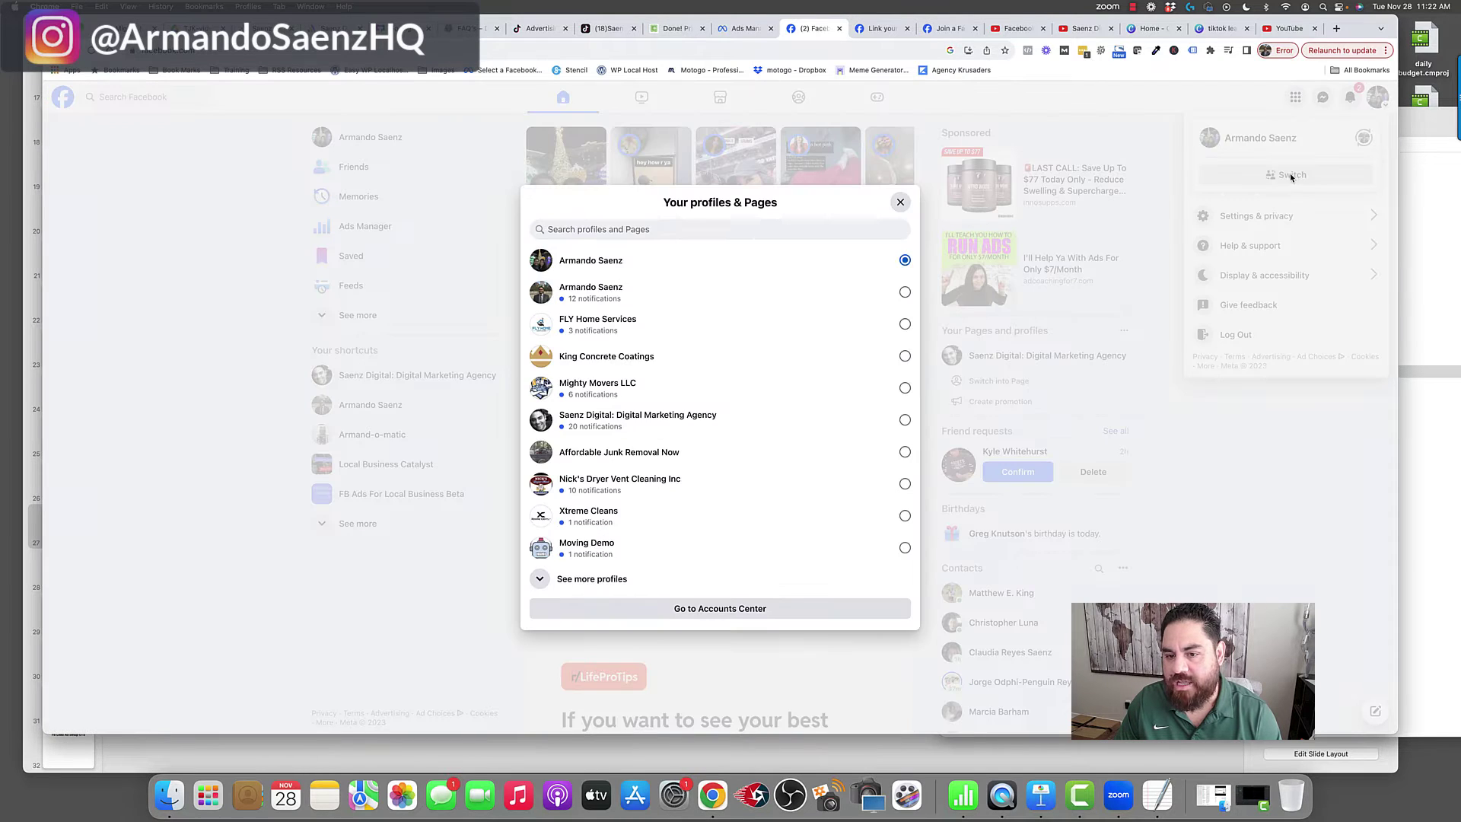
left_click(904, 292)
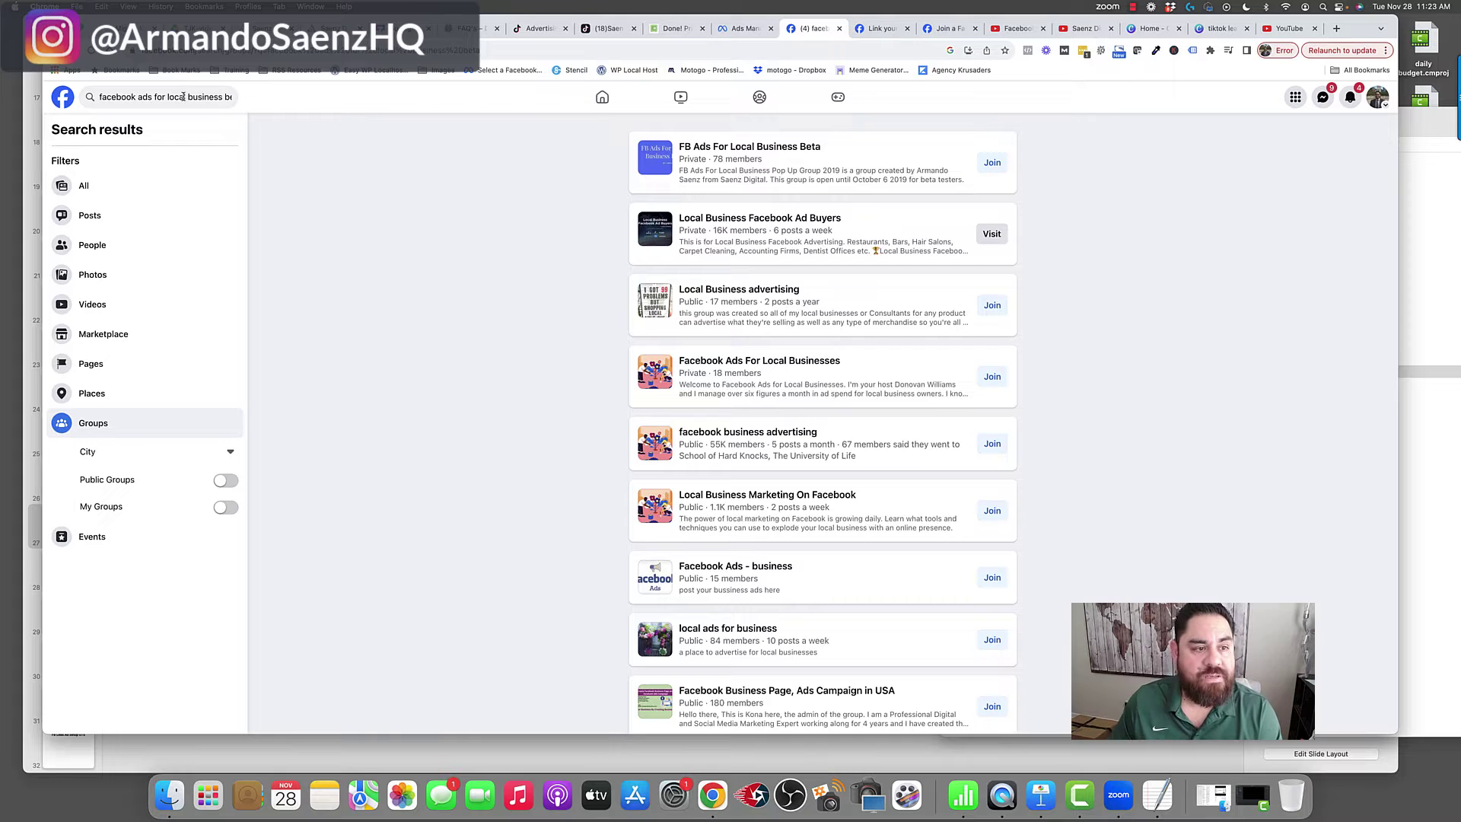
- Search the group and request to join it, closing the membership questions unanswered
left_click(100, 92)
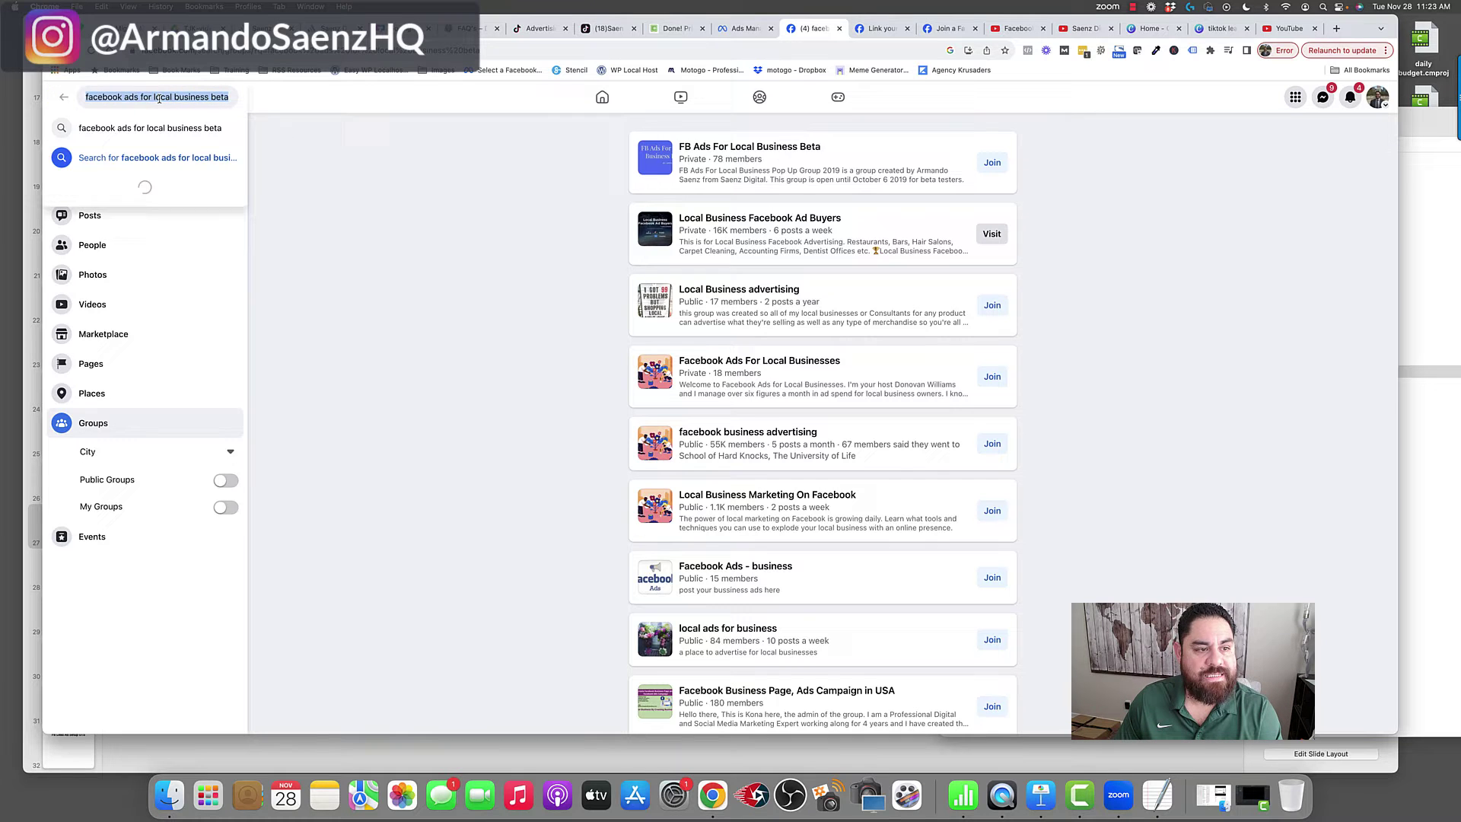
left_click(401, 195)
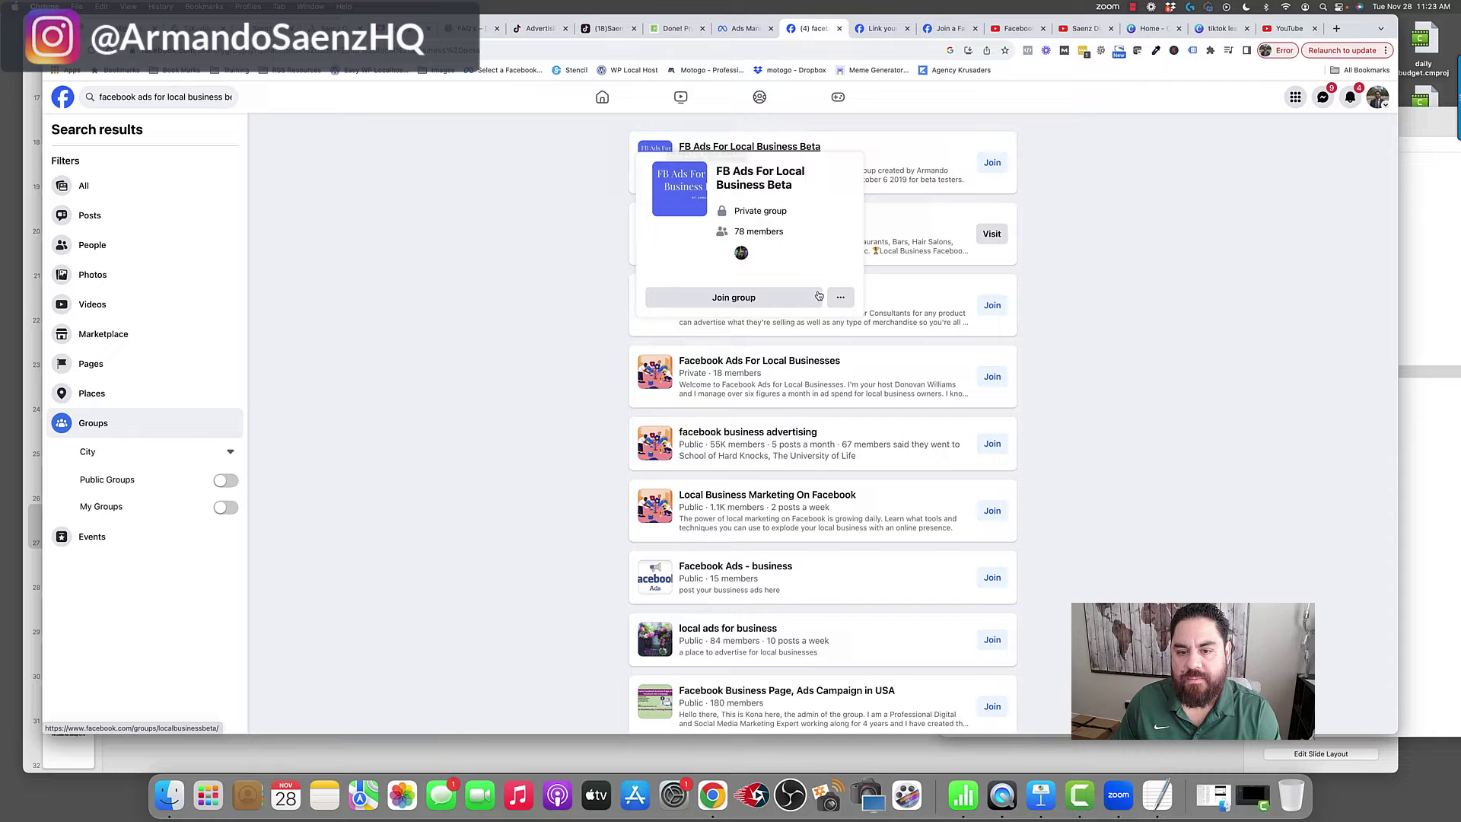
left_click(988, 164)
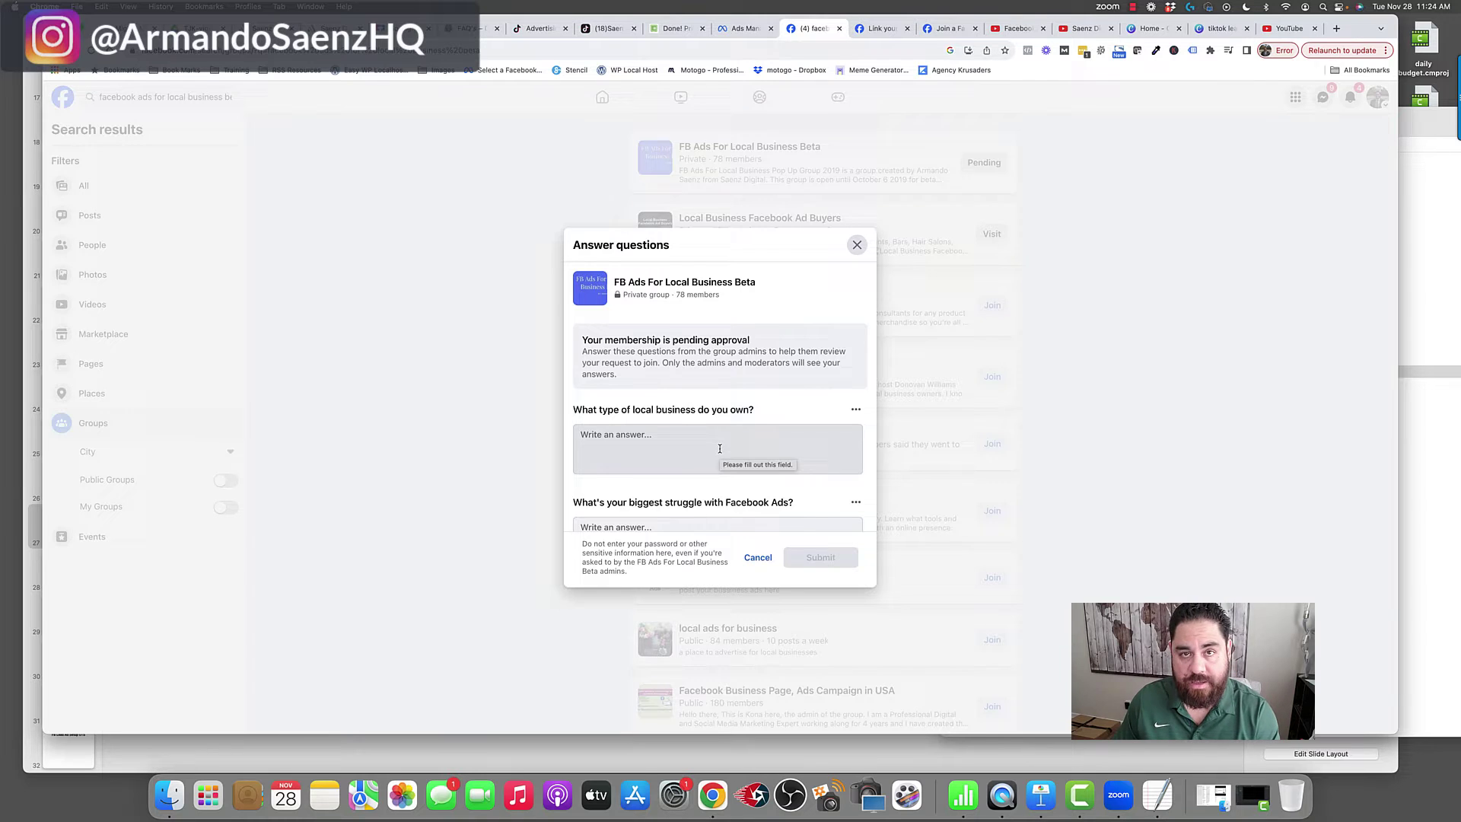
left_click(1045, 200)
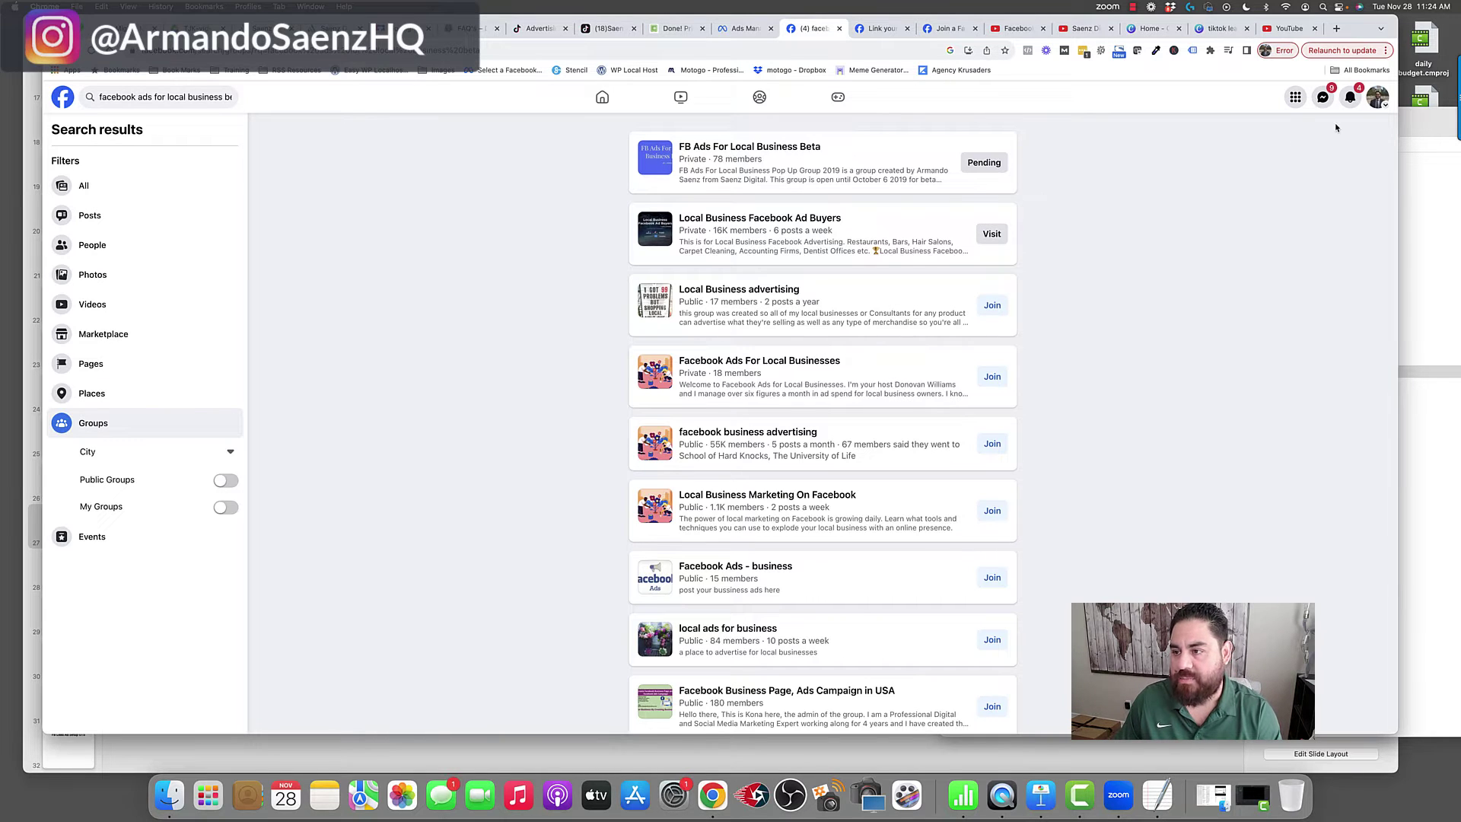
- Switch back to the main admin profile
left_click(1378, 97)
left_click(1284, 175)
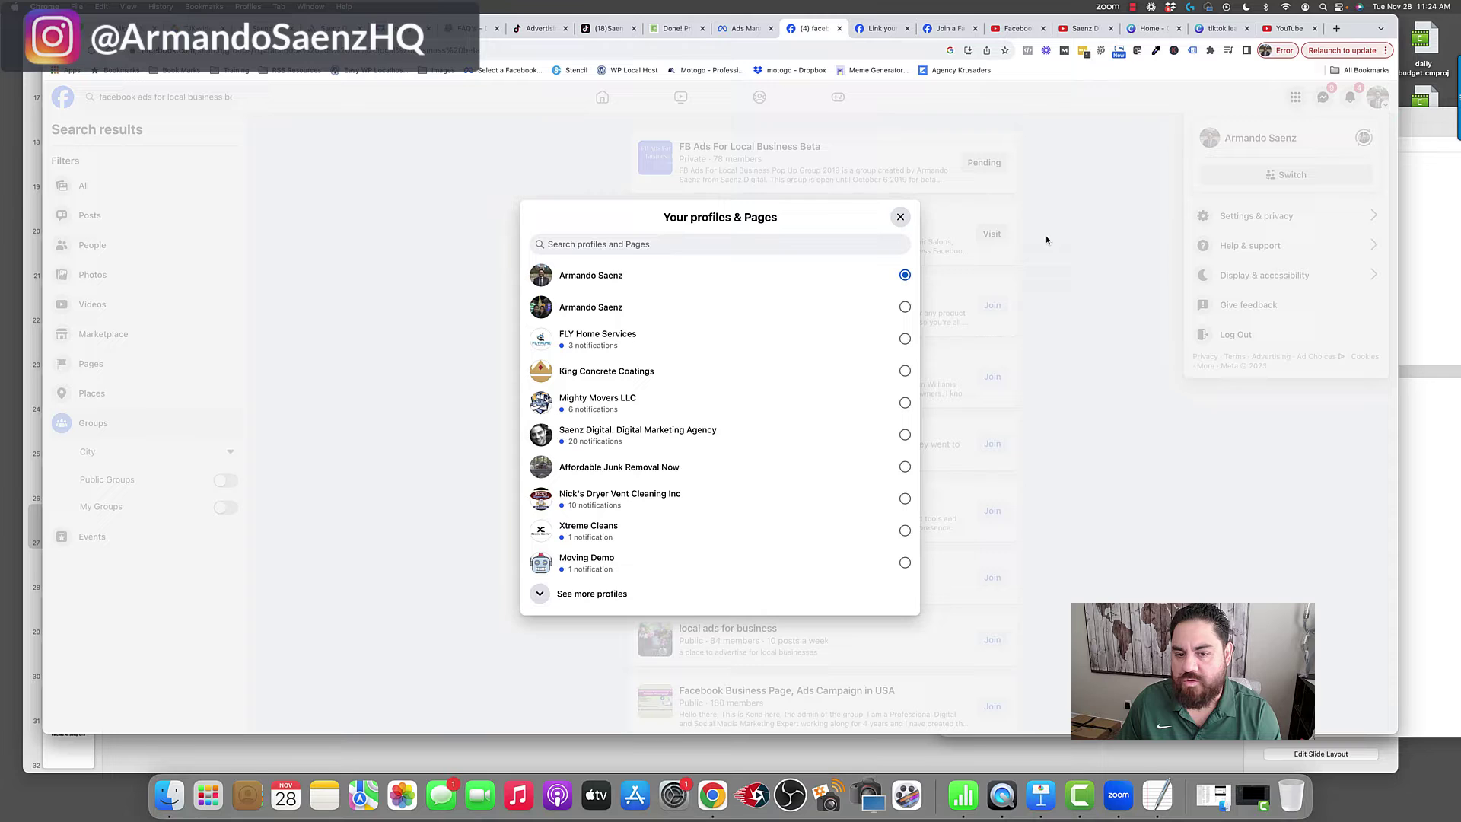
left_click(904, 307)
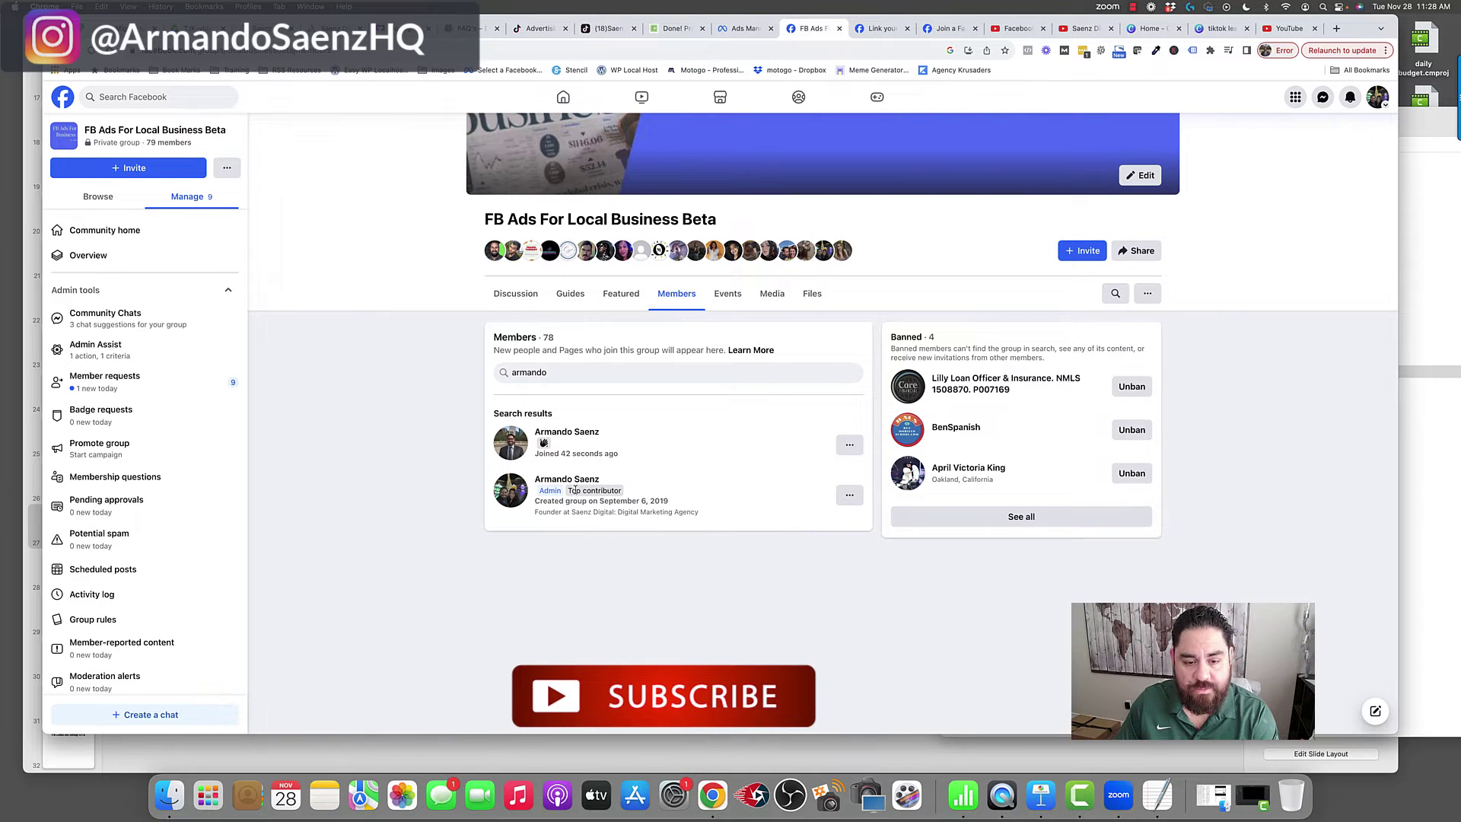
- From the new member's actions menu, invite them as a group expert
left_click(849, 445)
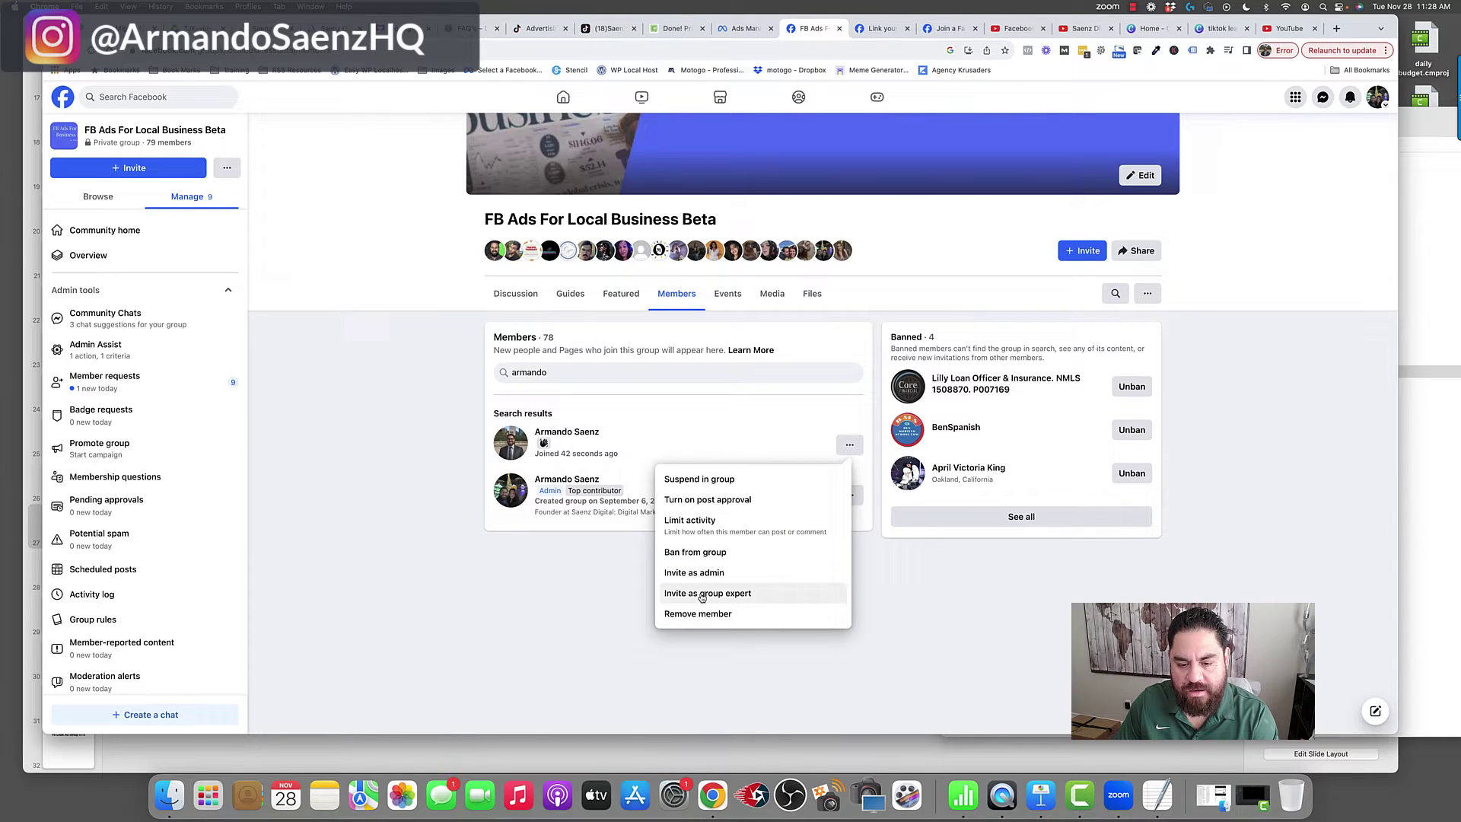
left_click(701, 573)
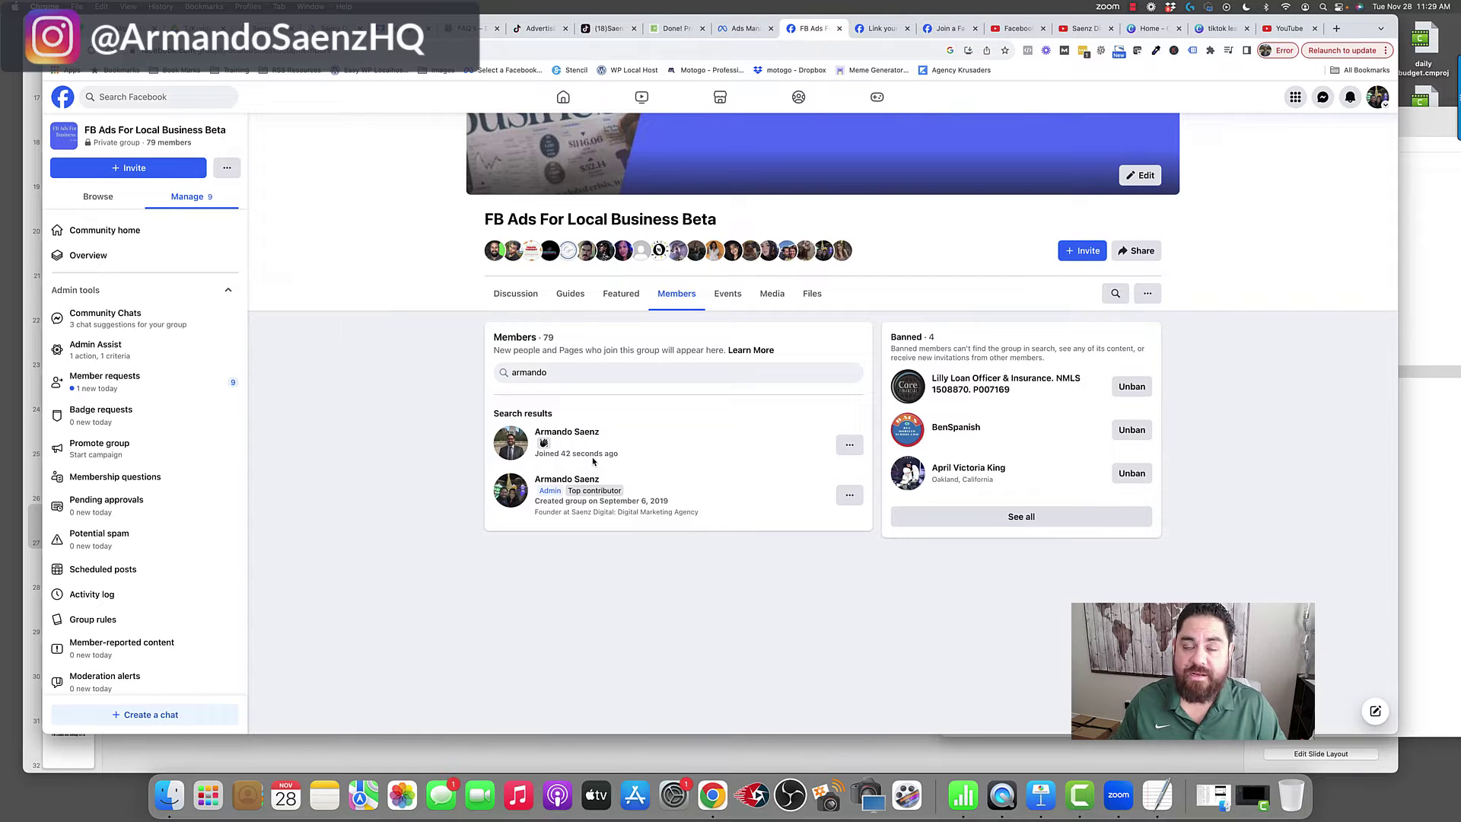
- Create a new Engagement campaign and turn off Advantage campaign budget
left_click(742, 29)
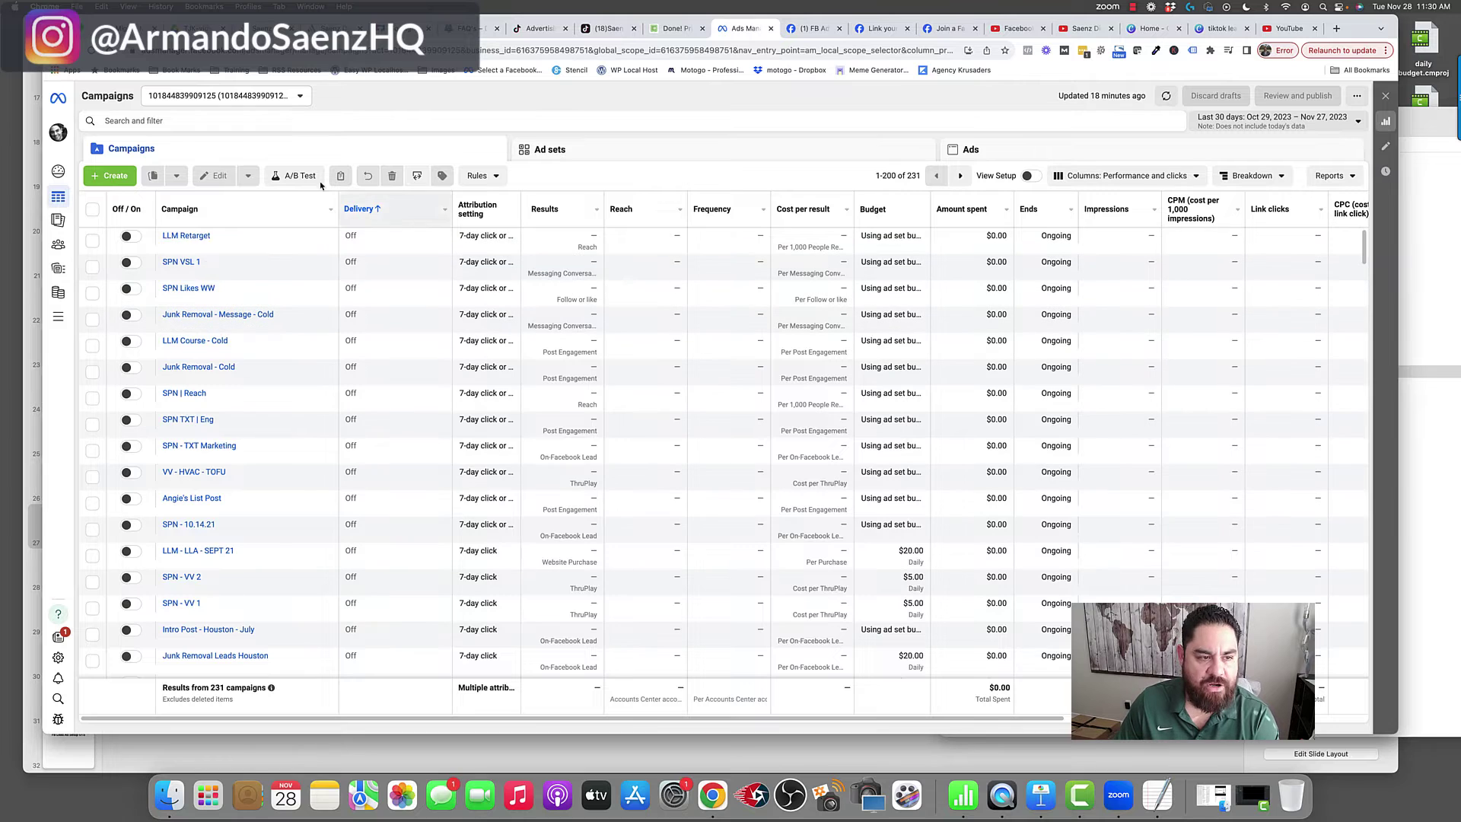
left_click(118, 177)
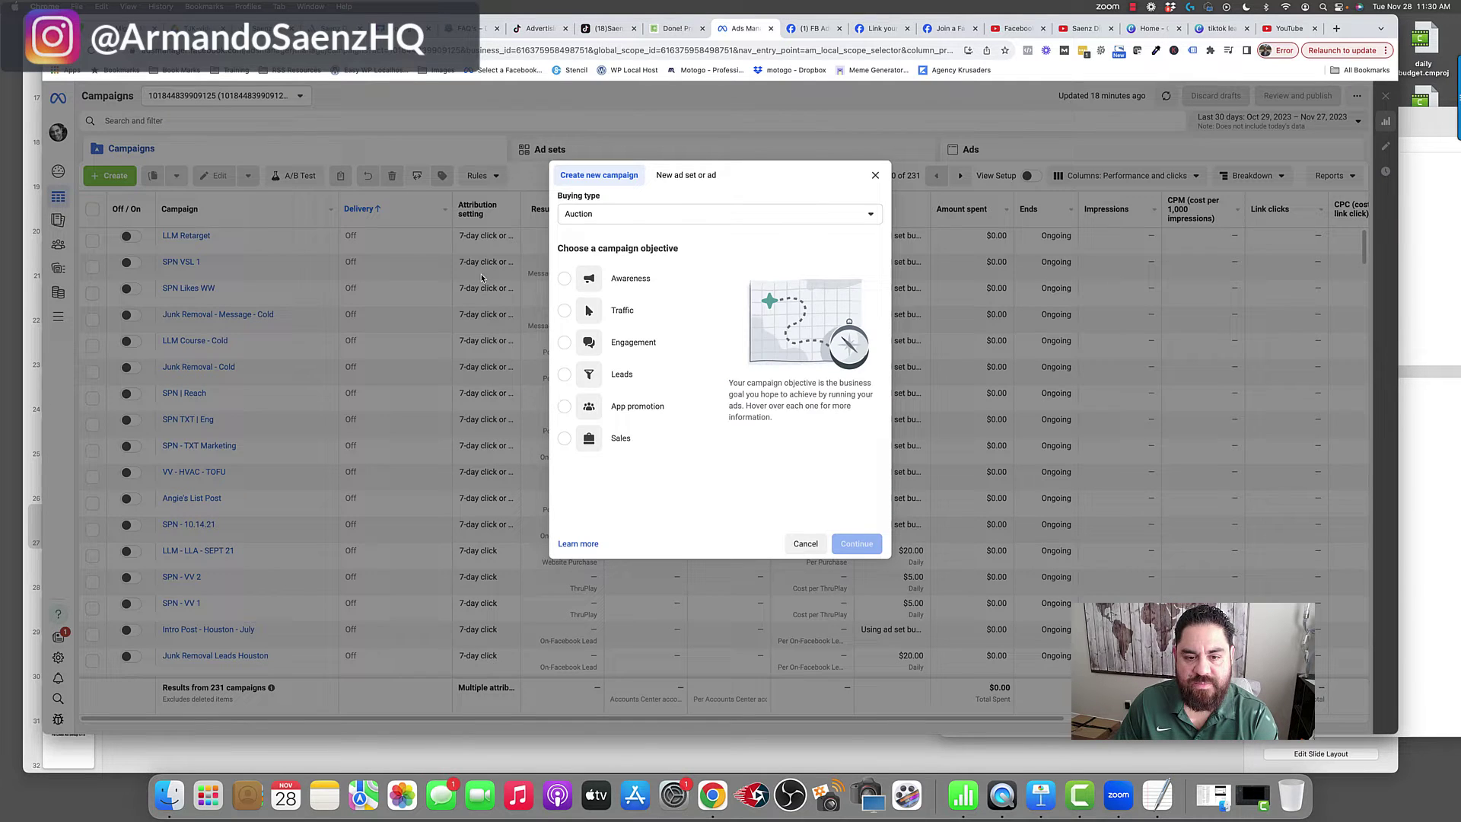
mouse_move(633, 343)
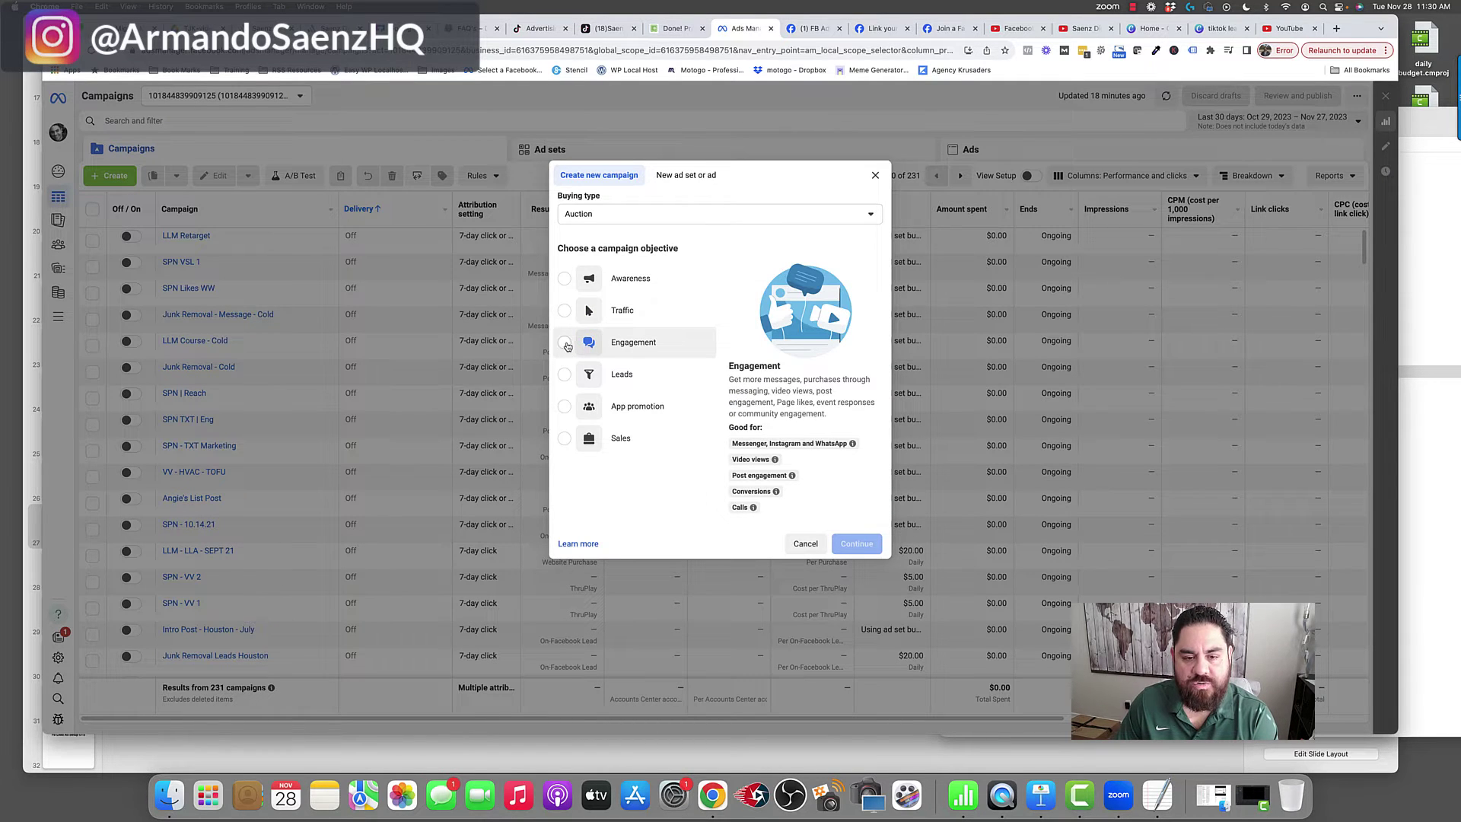
left_click(566, 343)
left_click(859, 560)
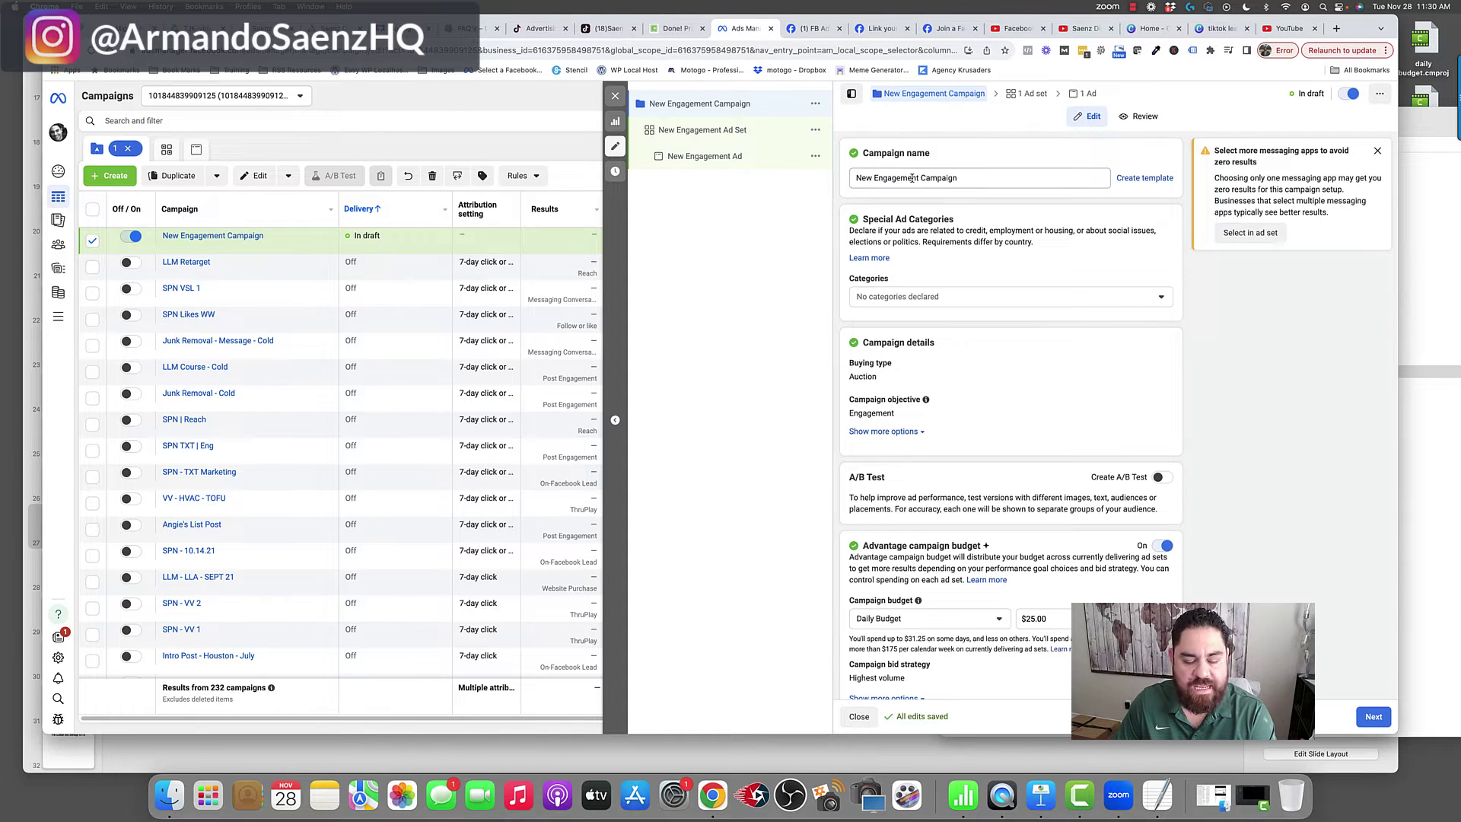
scroll(967, 447, "down", 1)
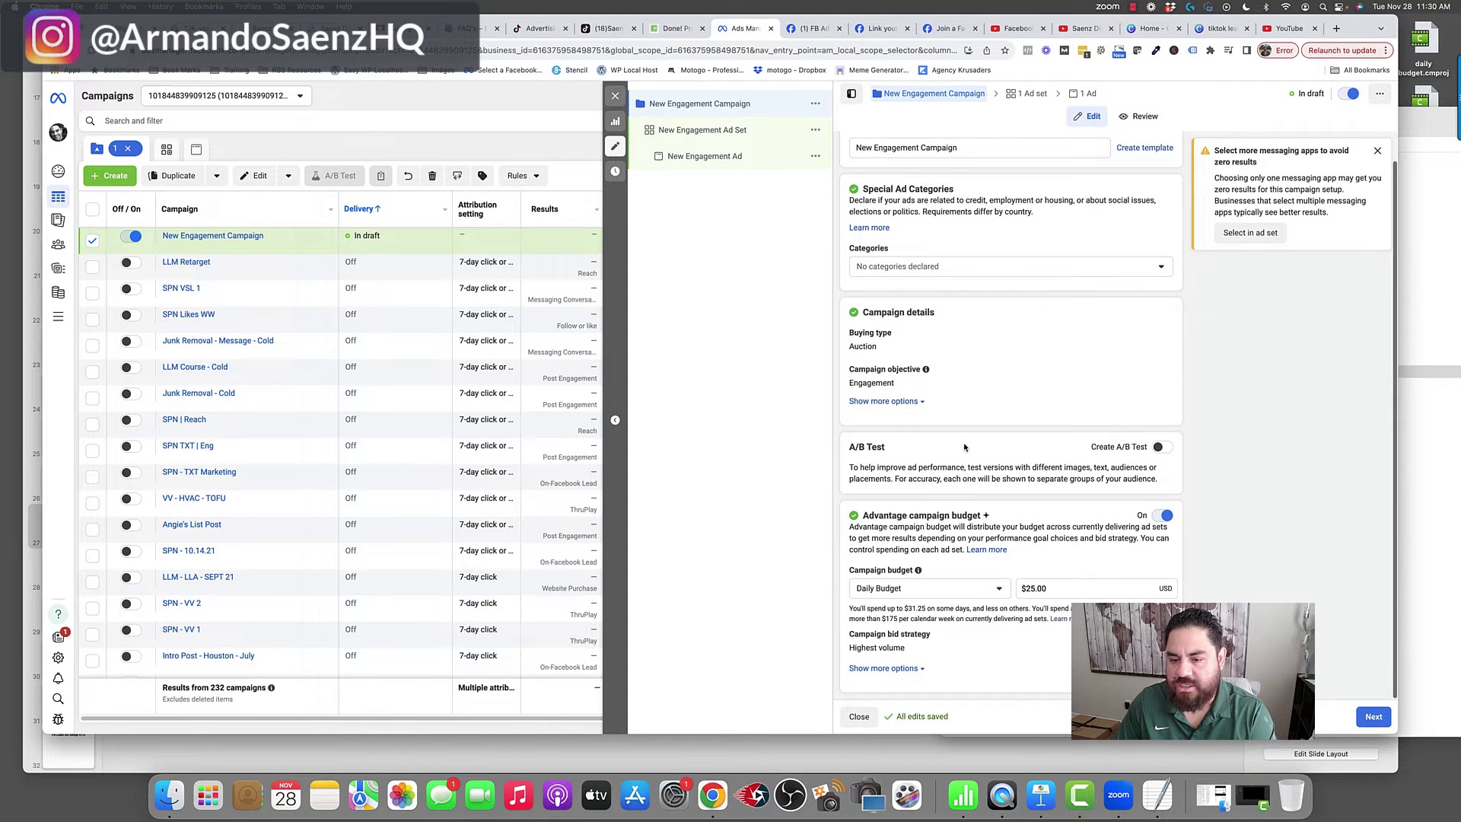
left_click(1166, 516)
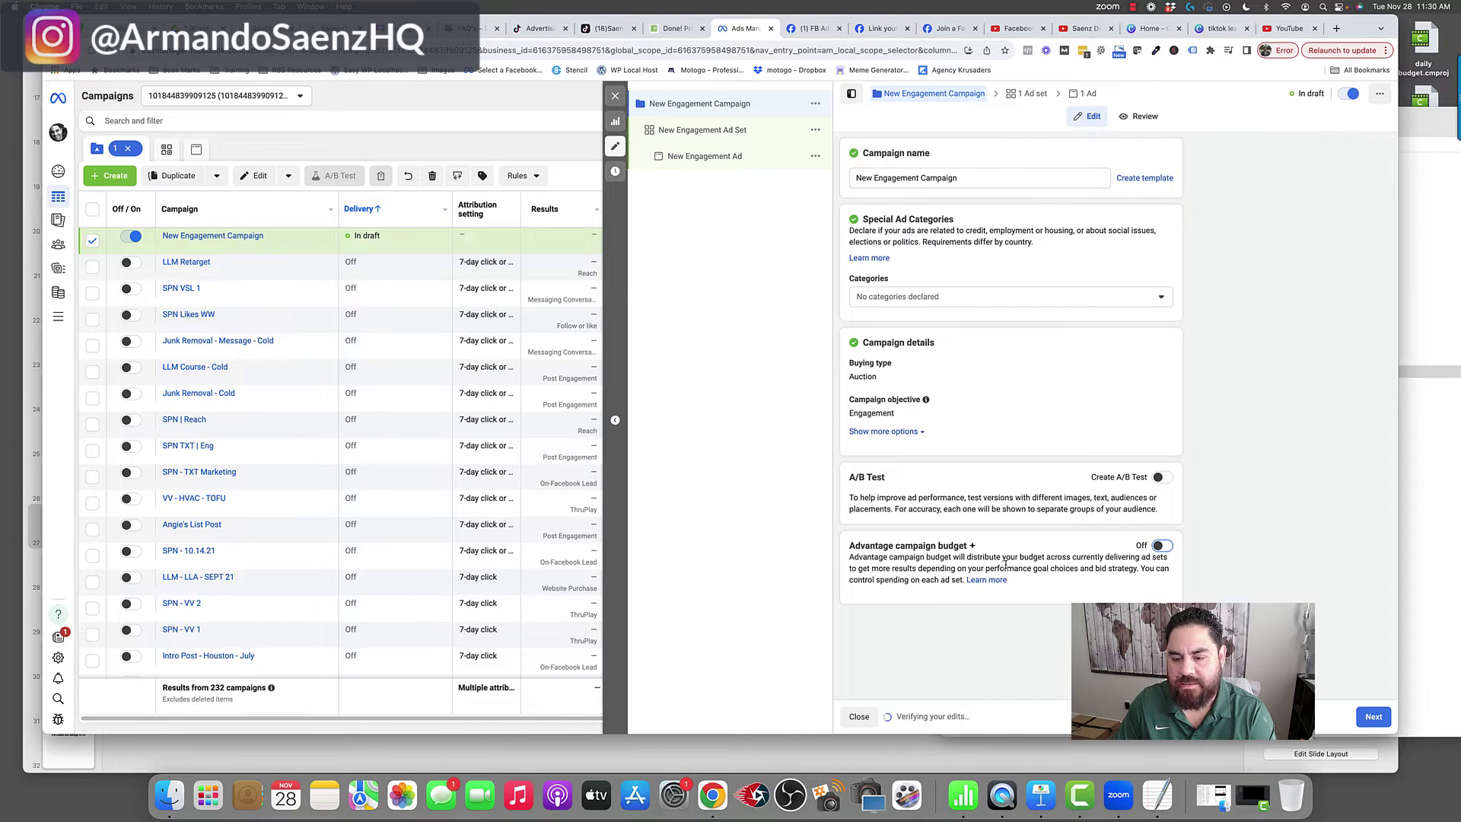
- Set the ad set's conversion location to On your ad with Group joins as engagement type
left_click(700, 130)
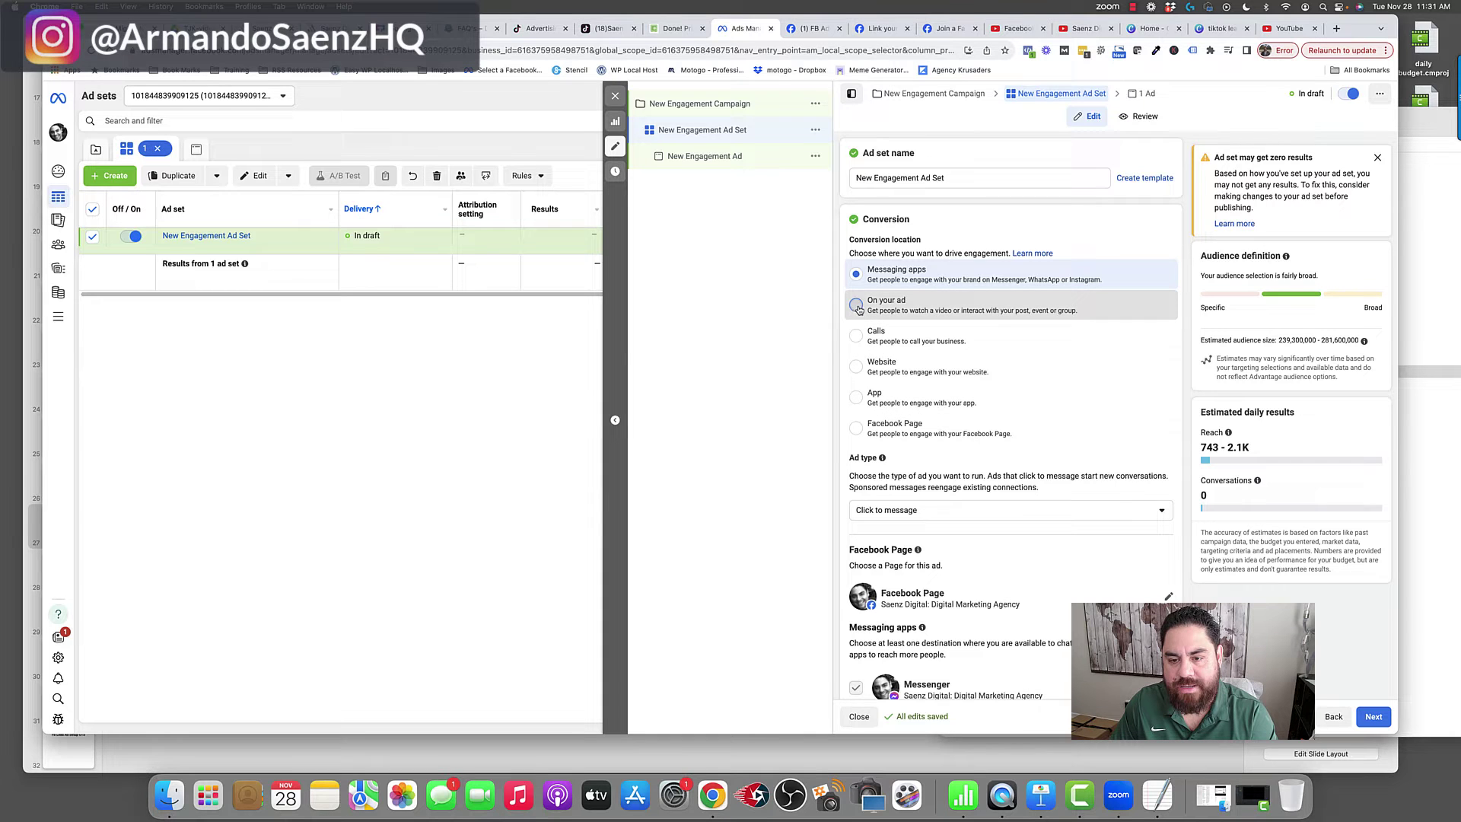
left_click(872, 318)
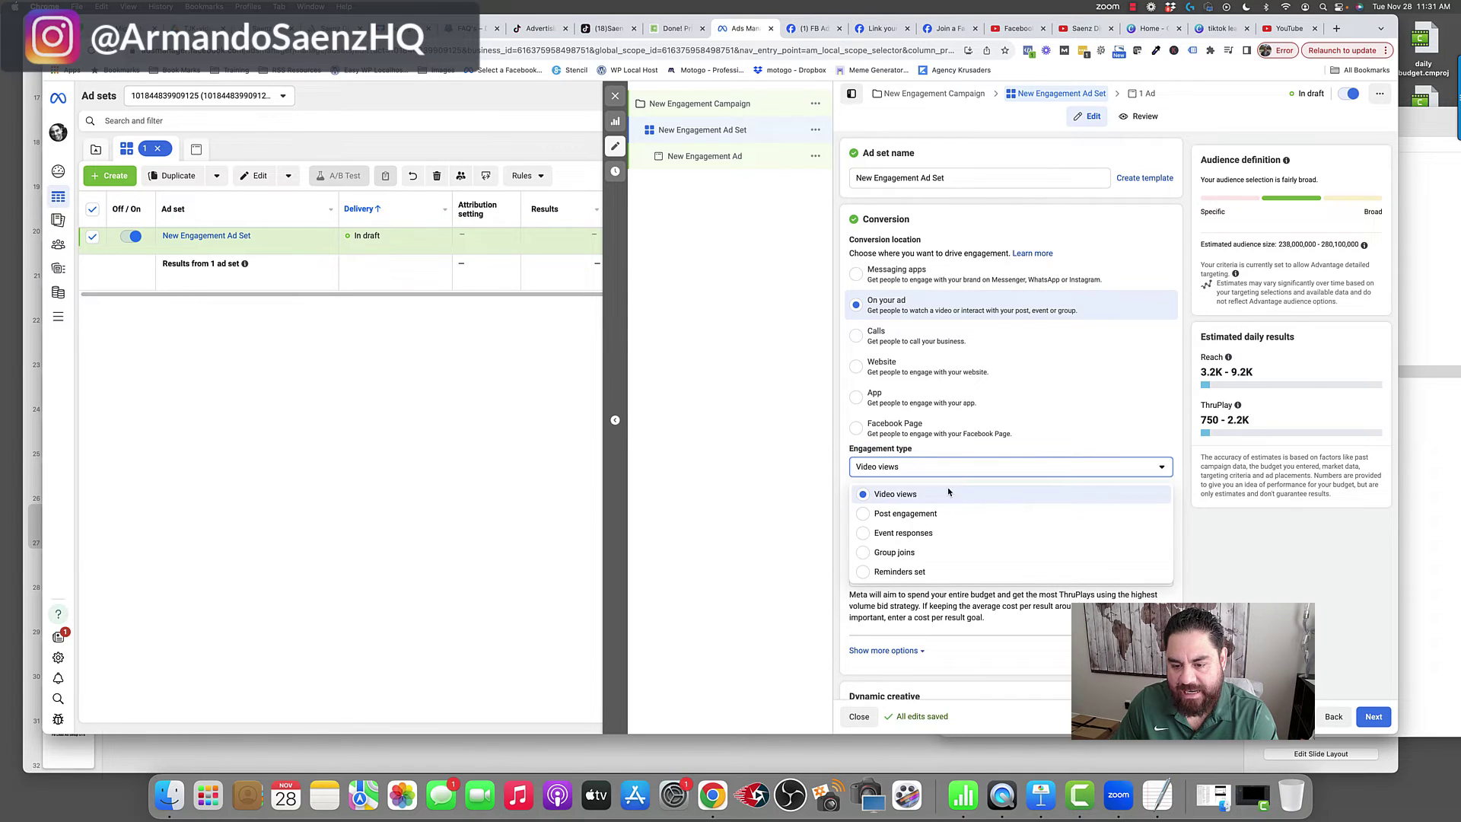
left_click(879, 553)
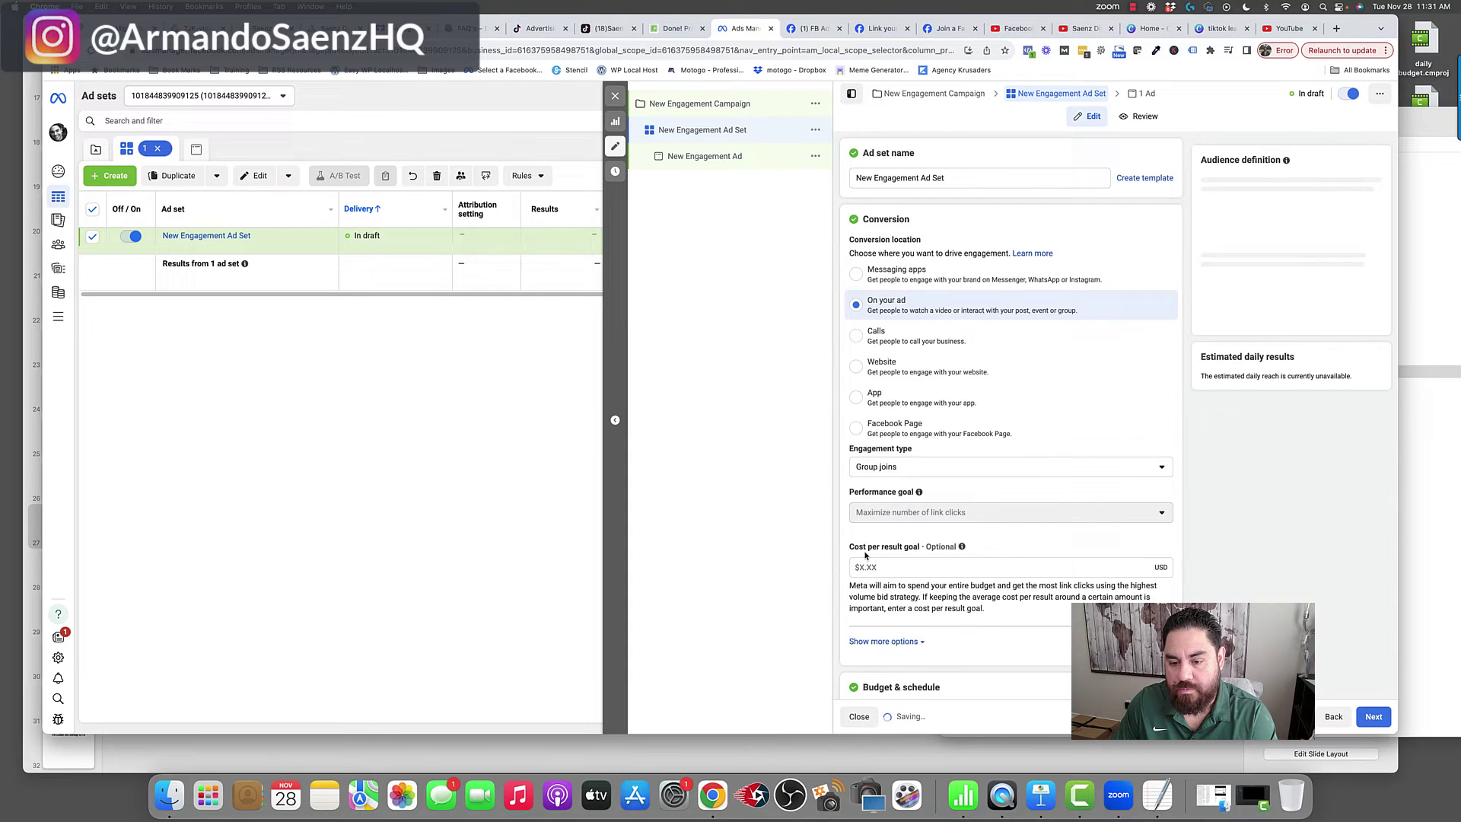
scroll(870, 514, "down", 1)
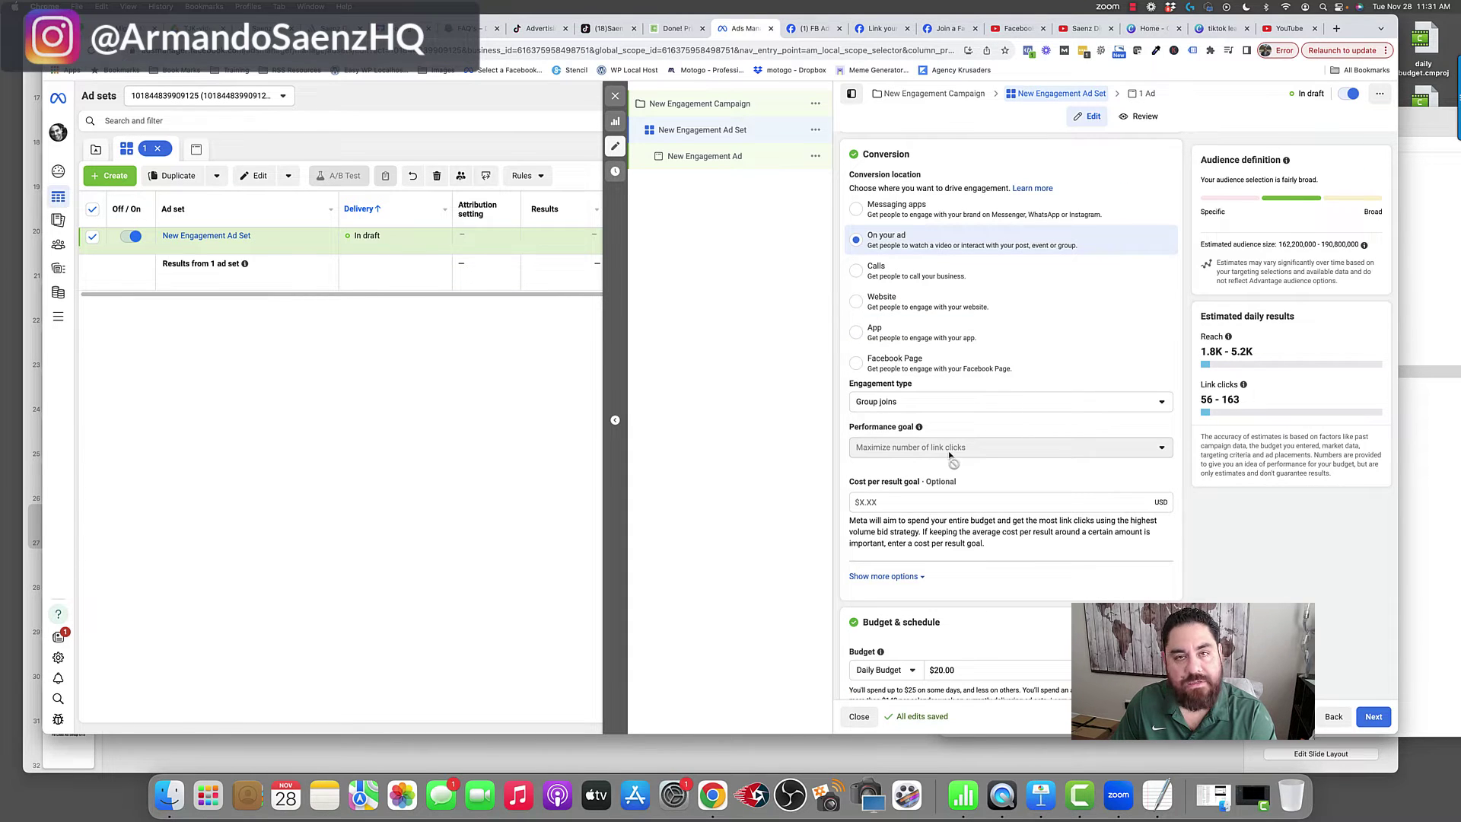
scroll(849, 508, "down", 5)
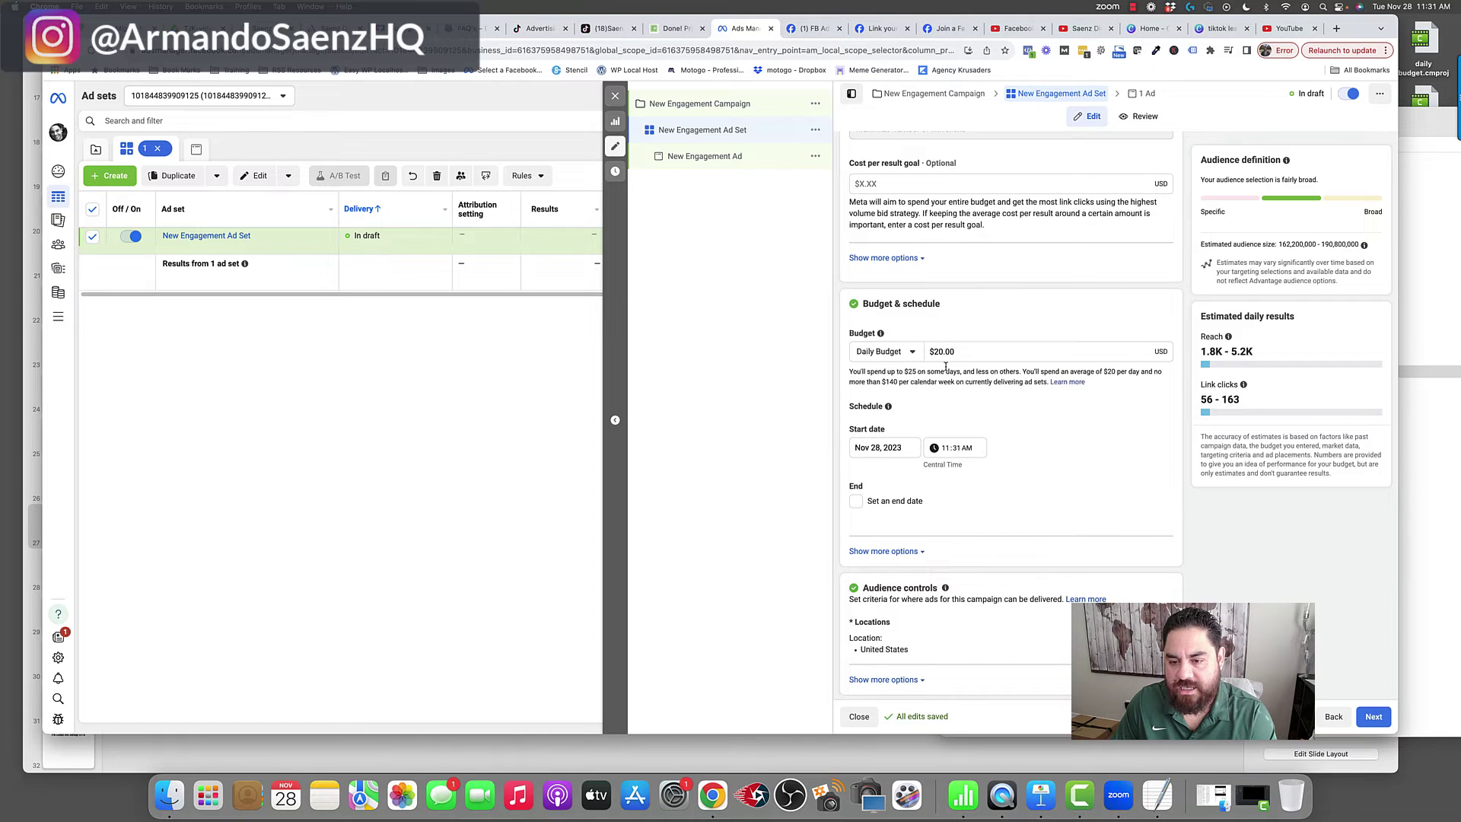
scroll(938, 477, "down", 1)
scroll(936, 474, "down", 3)
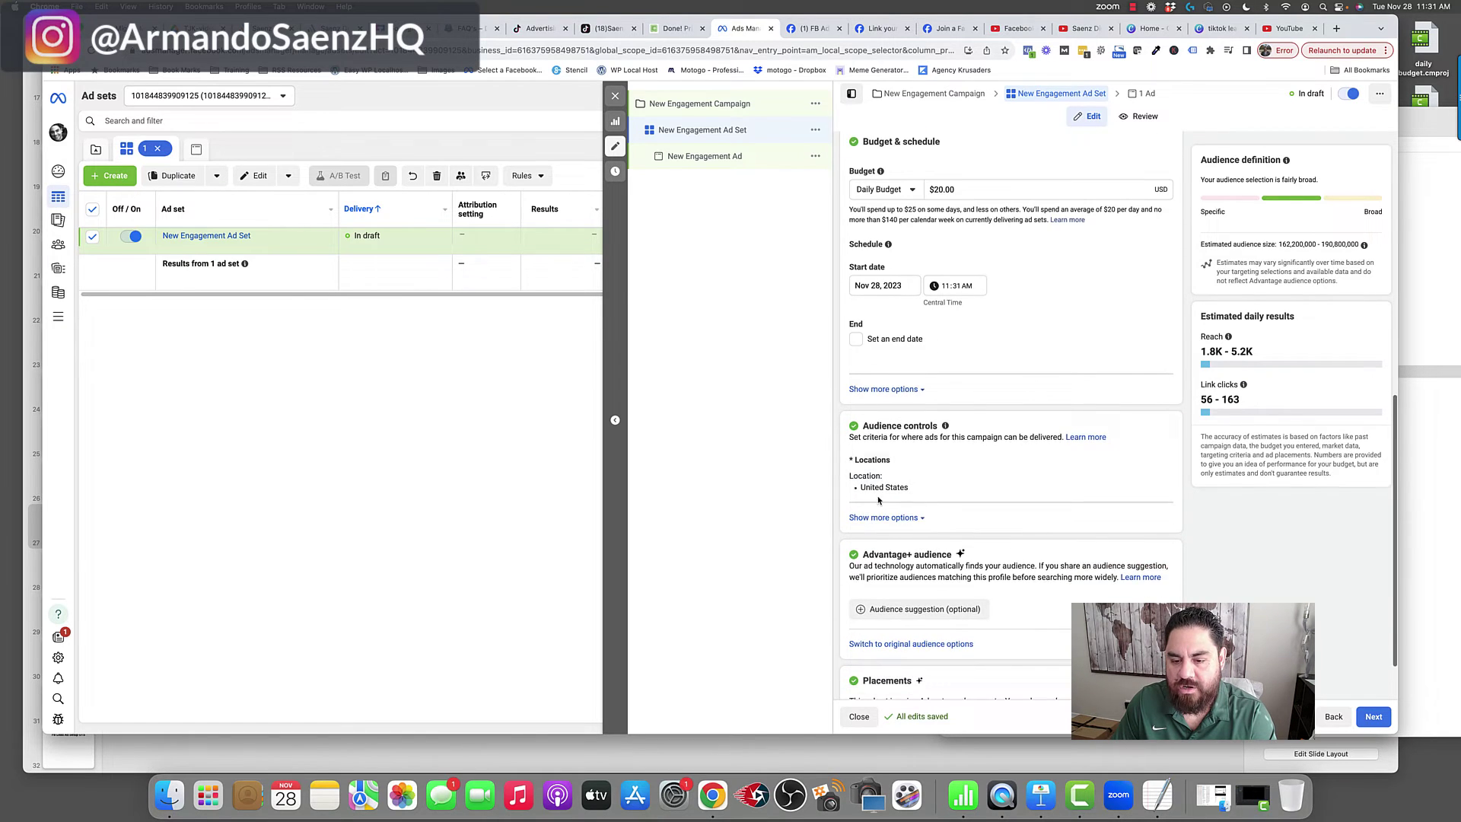
scroll(934, 471, "down", 1)
scroll(932, 468, "down", 1)
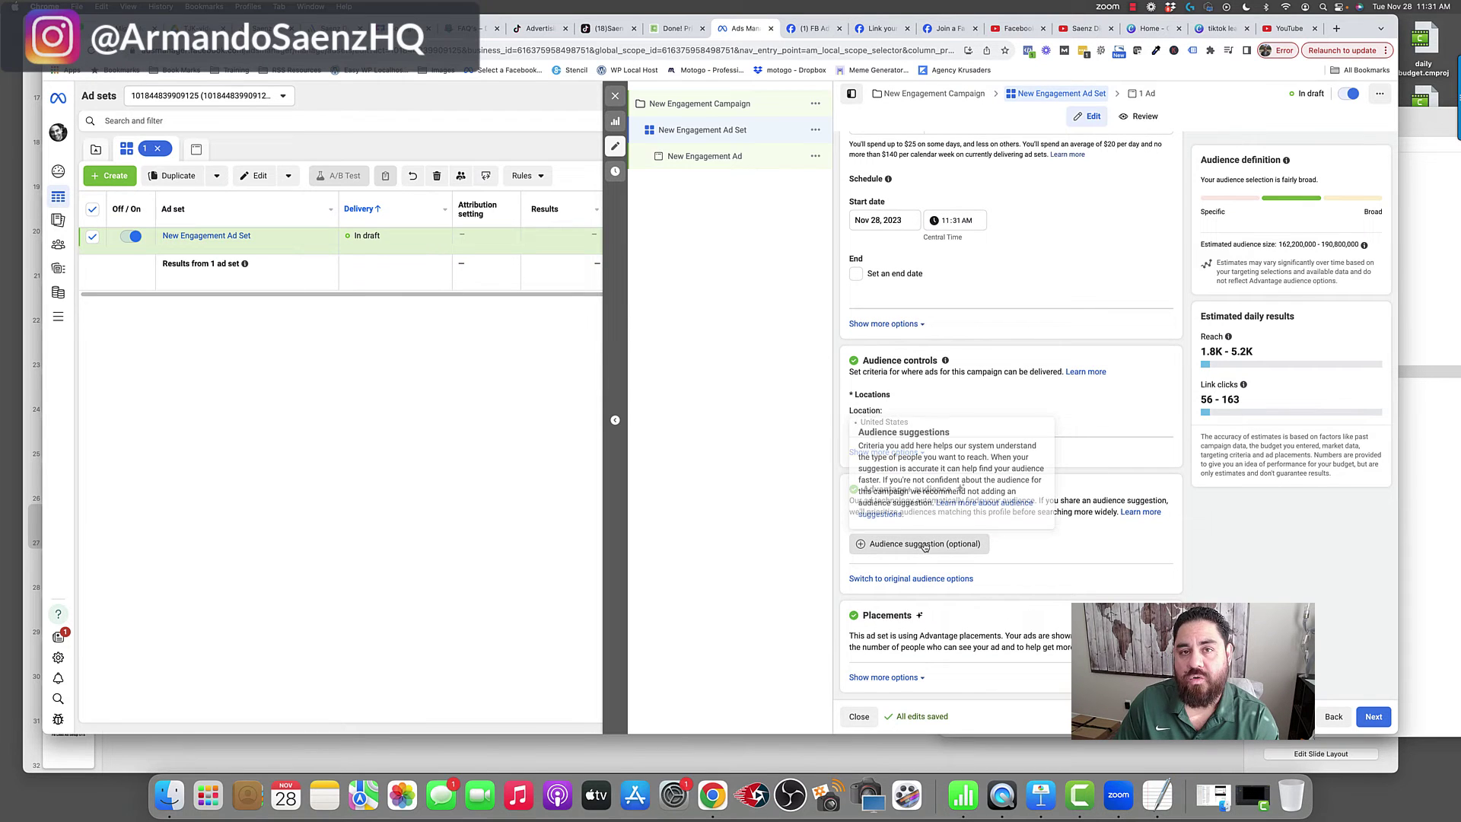
- Move to the New Engagement Ad's settings and review the Destination Page warning
left_click(708, 157)
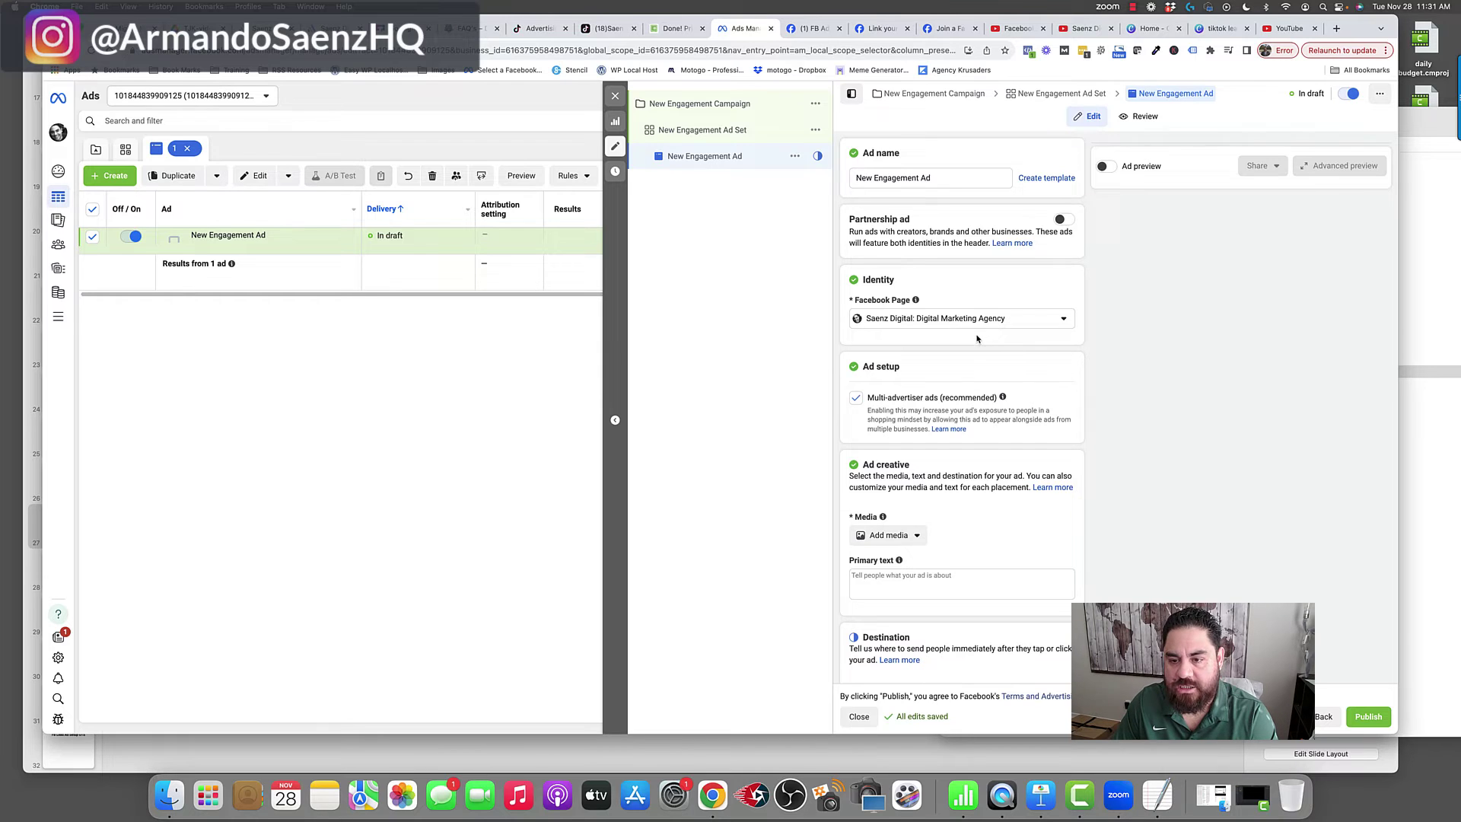
scroll(913, 308, "down", 2)
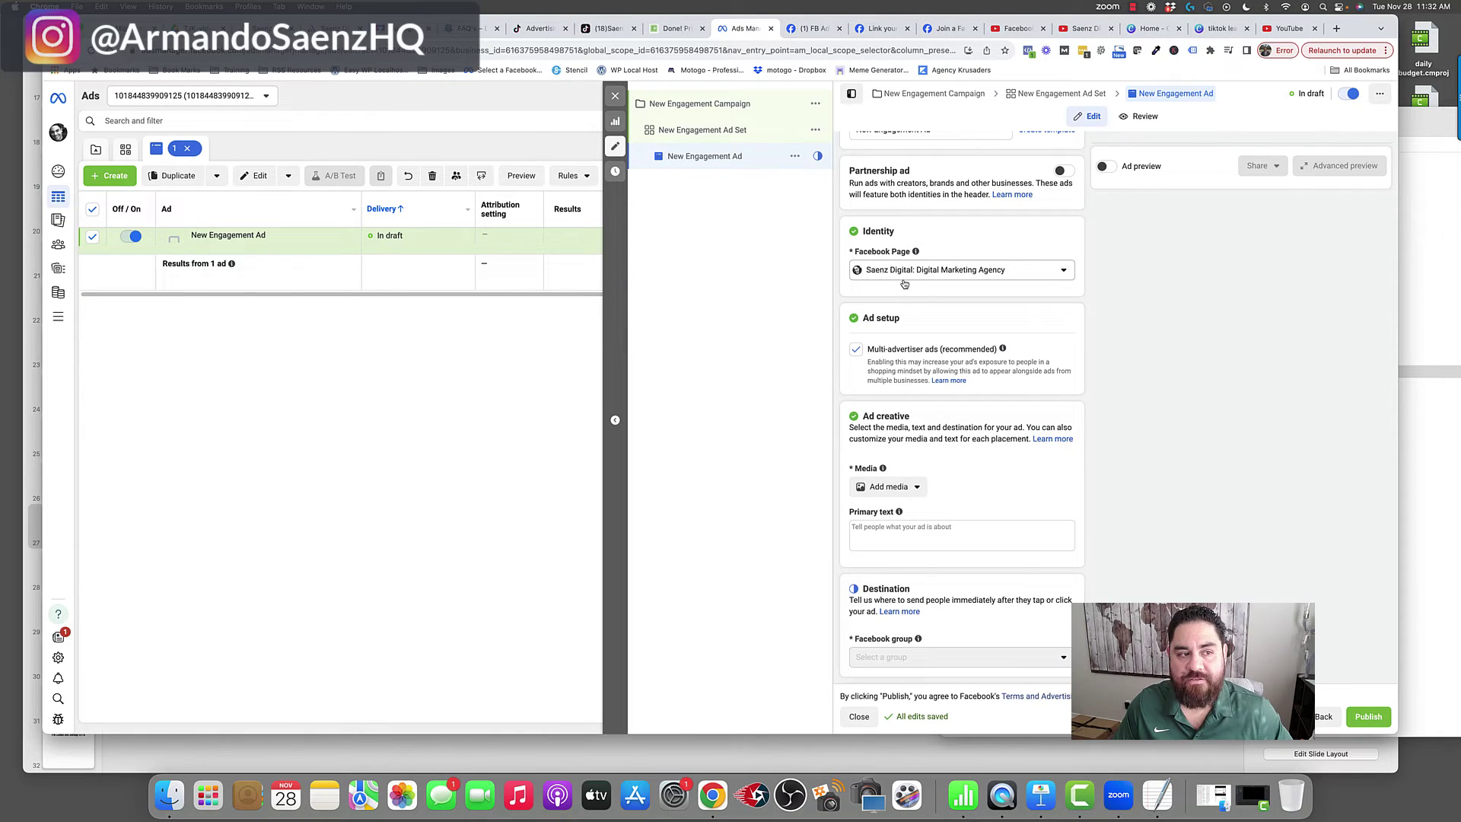
scroll(943, 637, "down", 2)
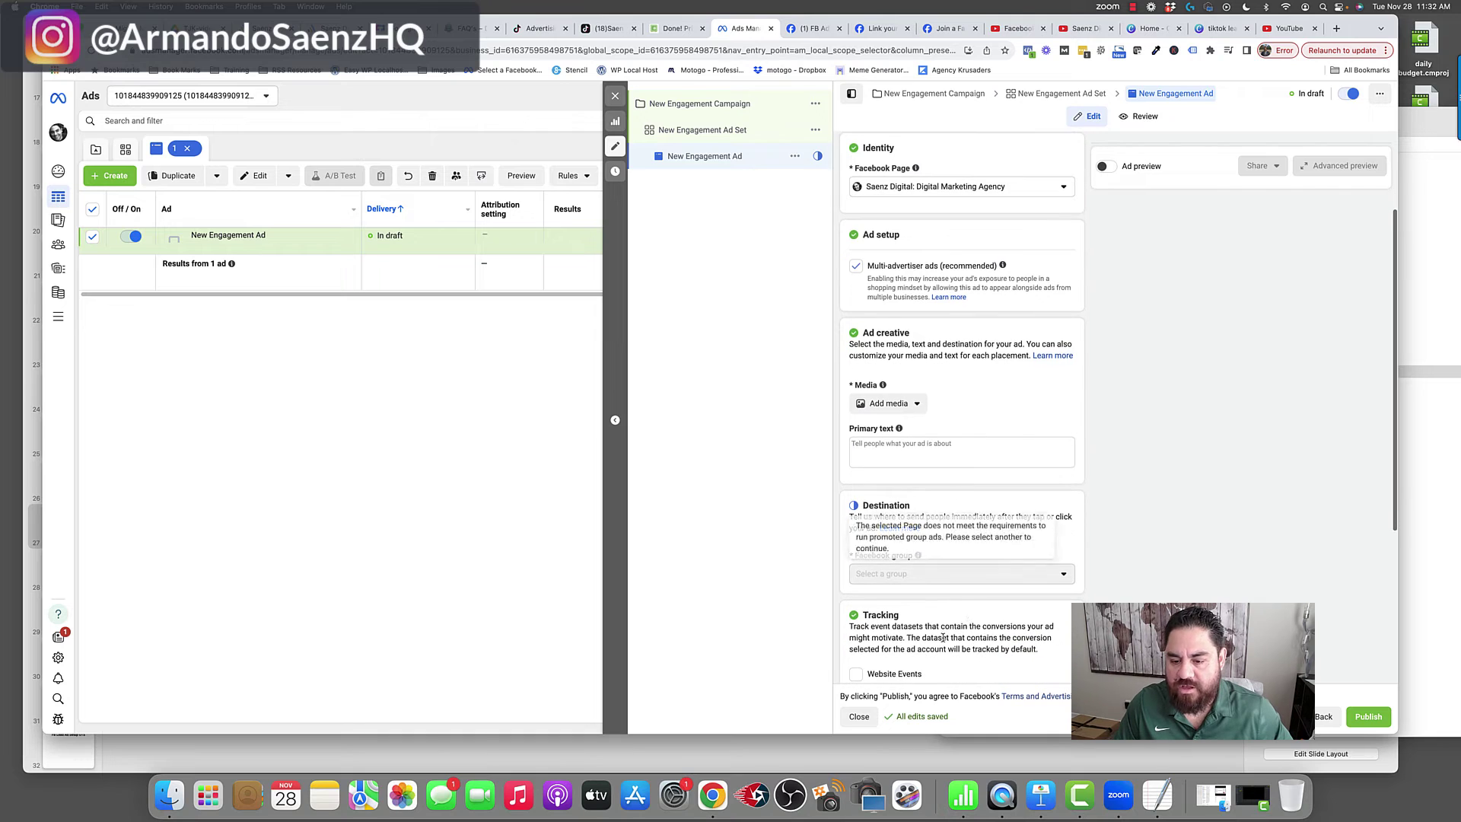
double_click(886, 505)
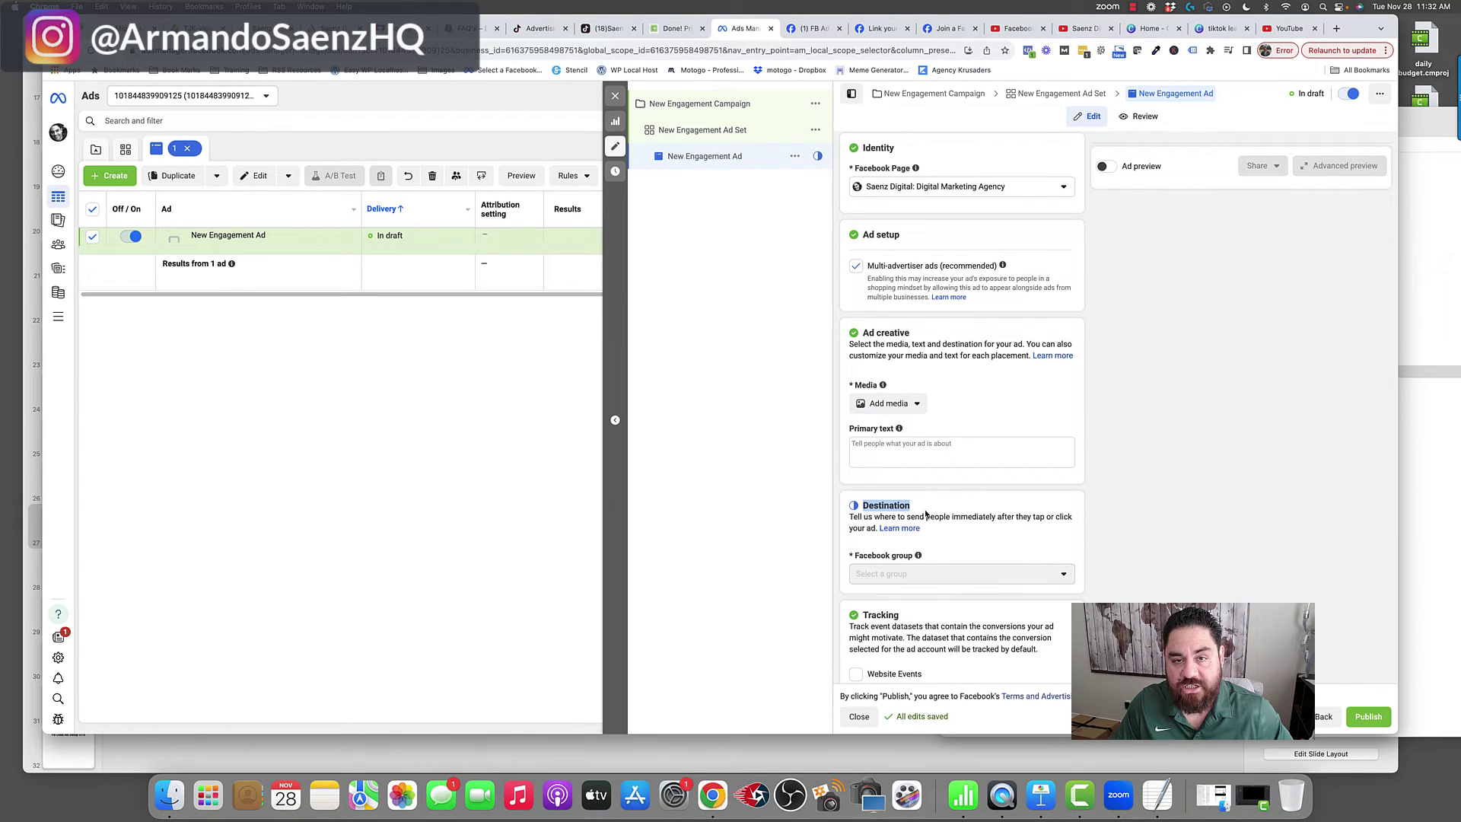
left_click(919, 576)
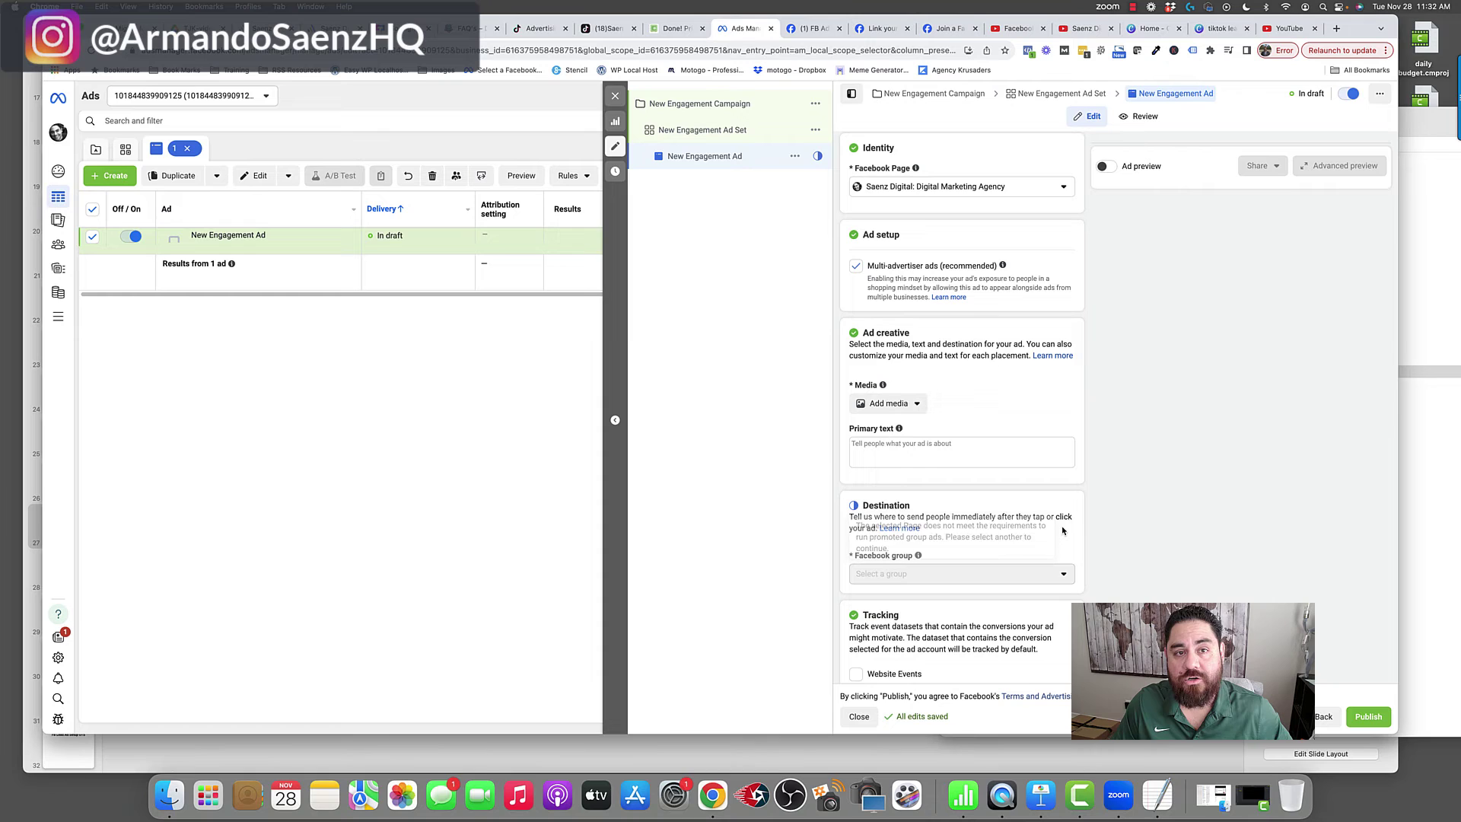
- Run the ad under the personal Page and promote the FB Ads For Local Business Beta group
left_click(965, 186)
left_click(869, 211)
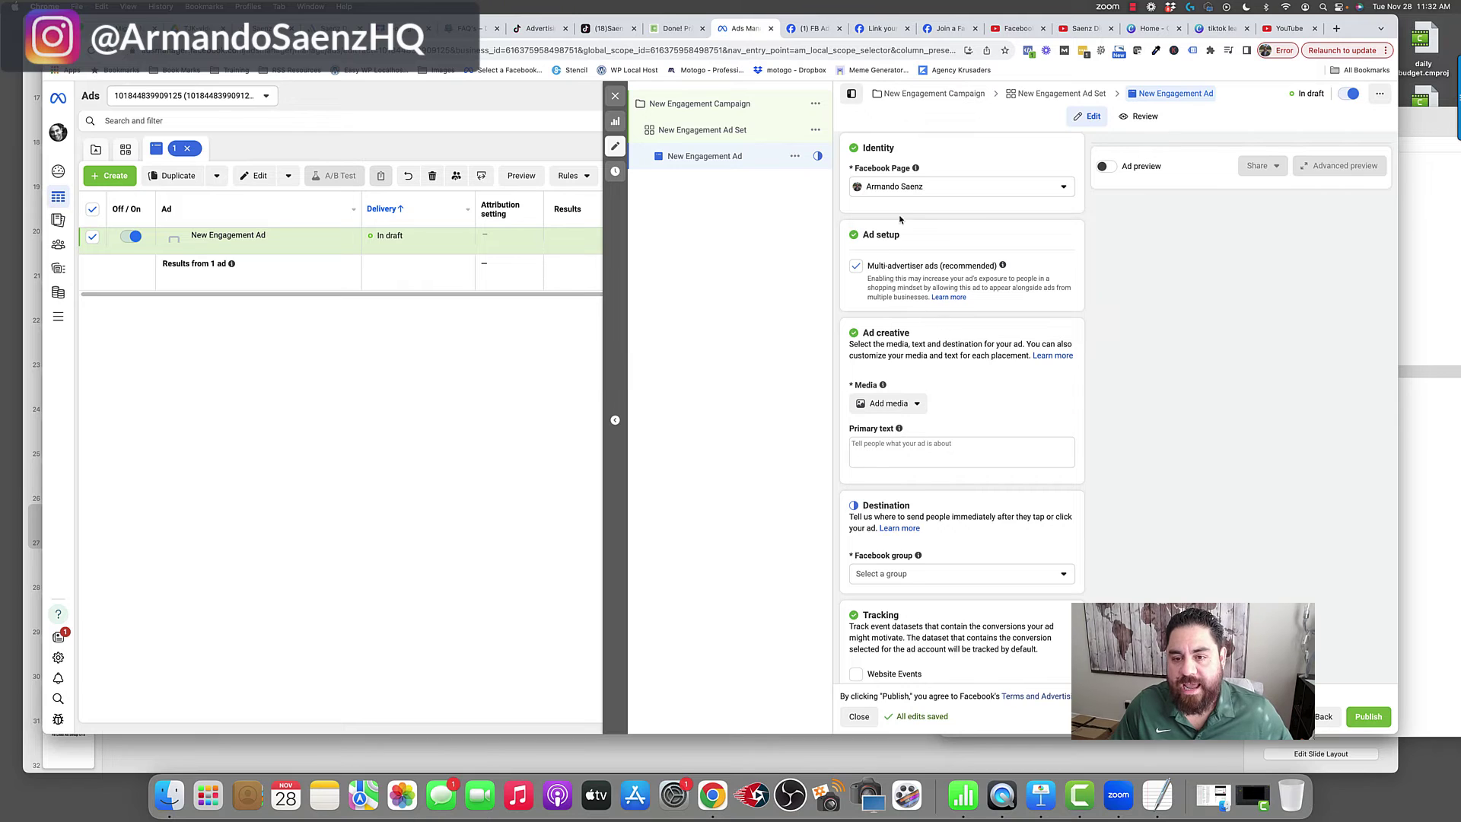
scroll(956, 369, "down", 2)
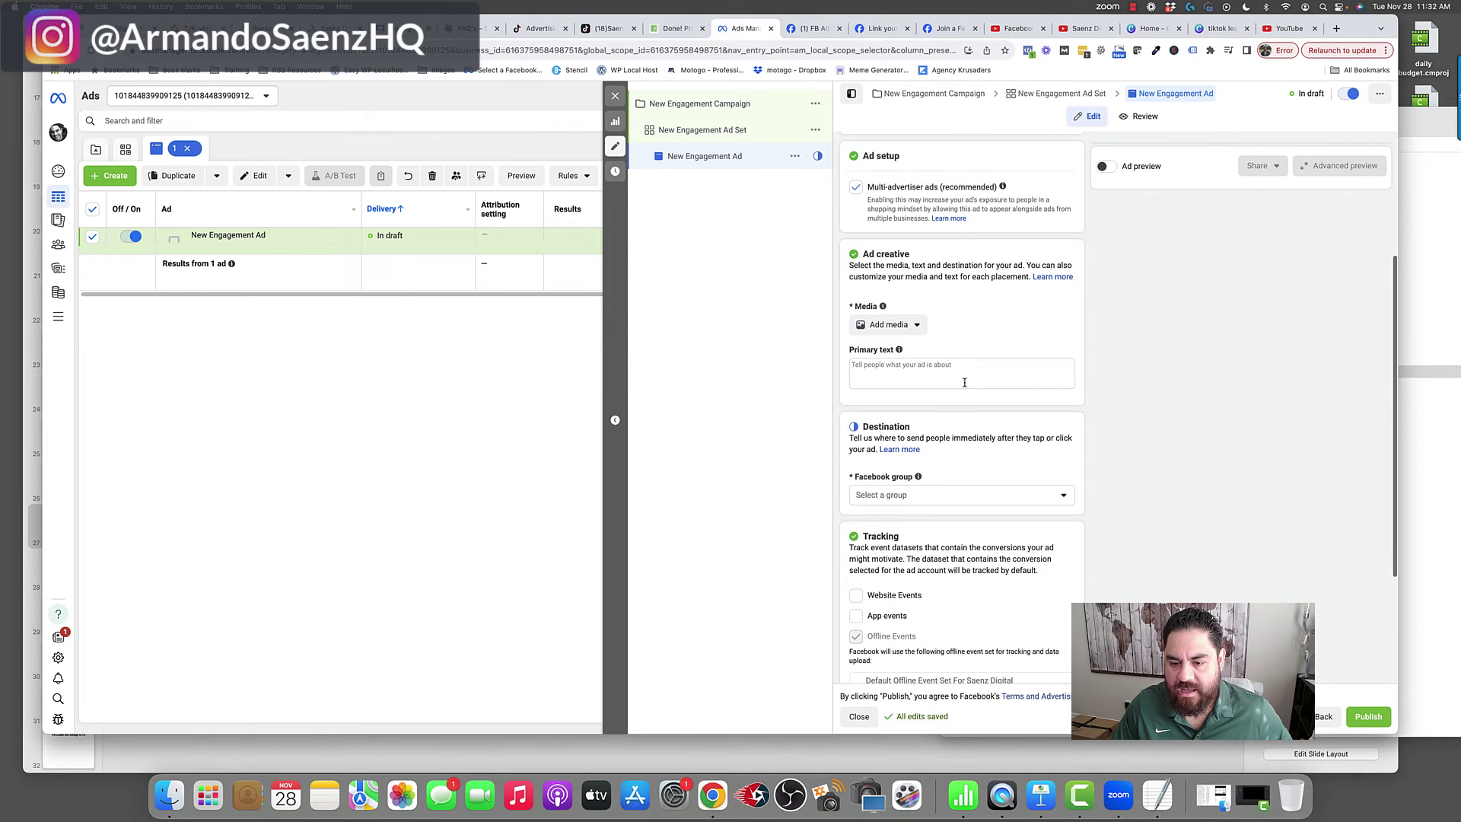
left_click(953, 495)
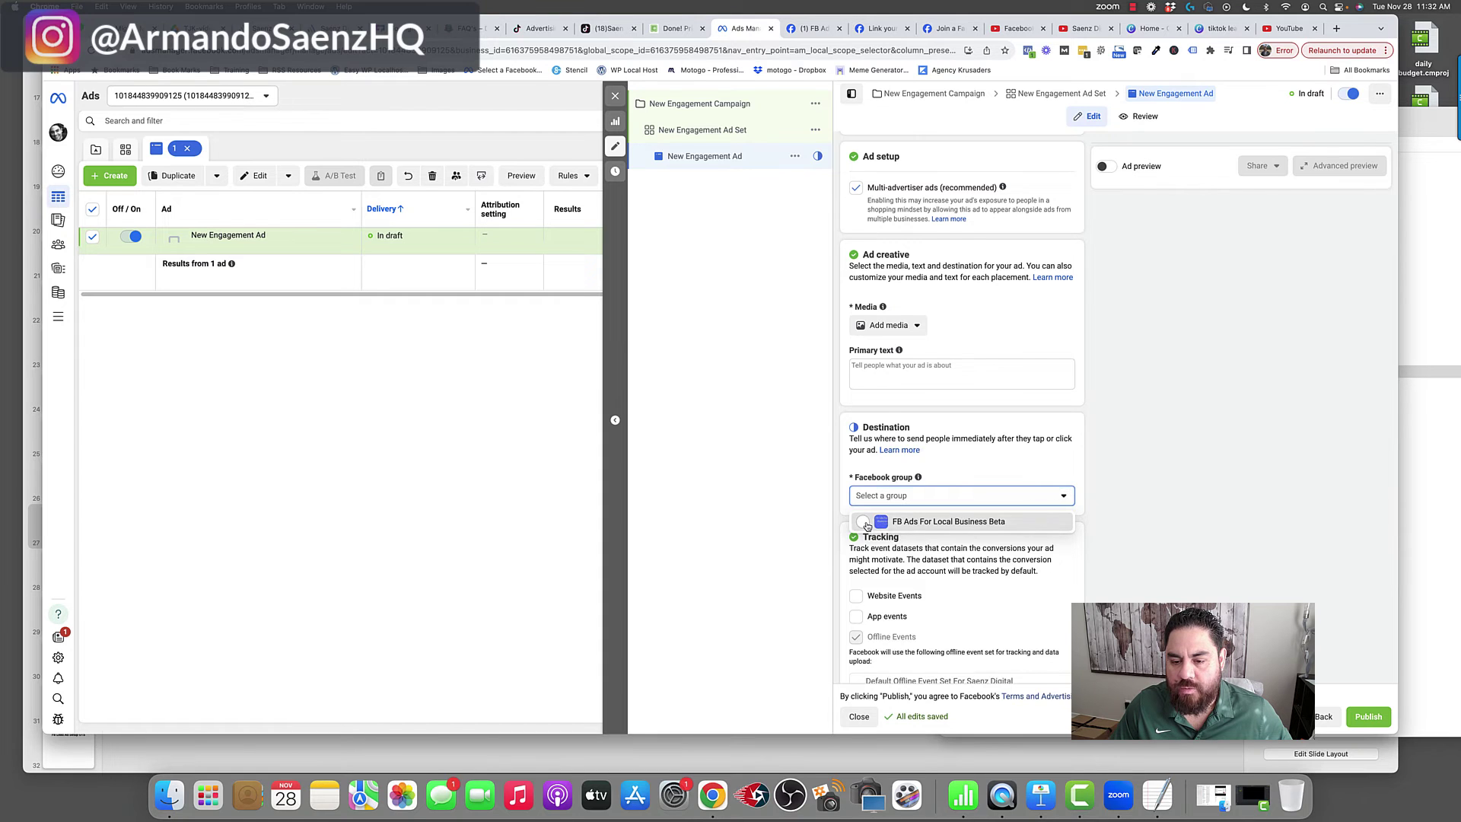
left_click(866, 524)
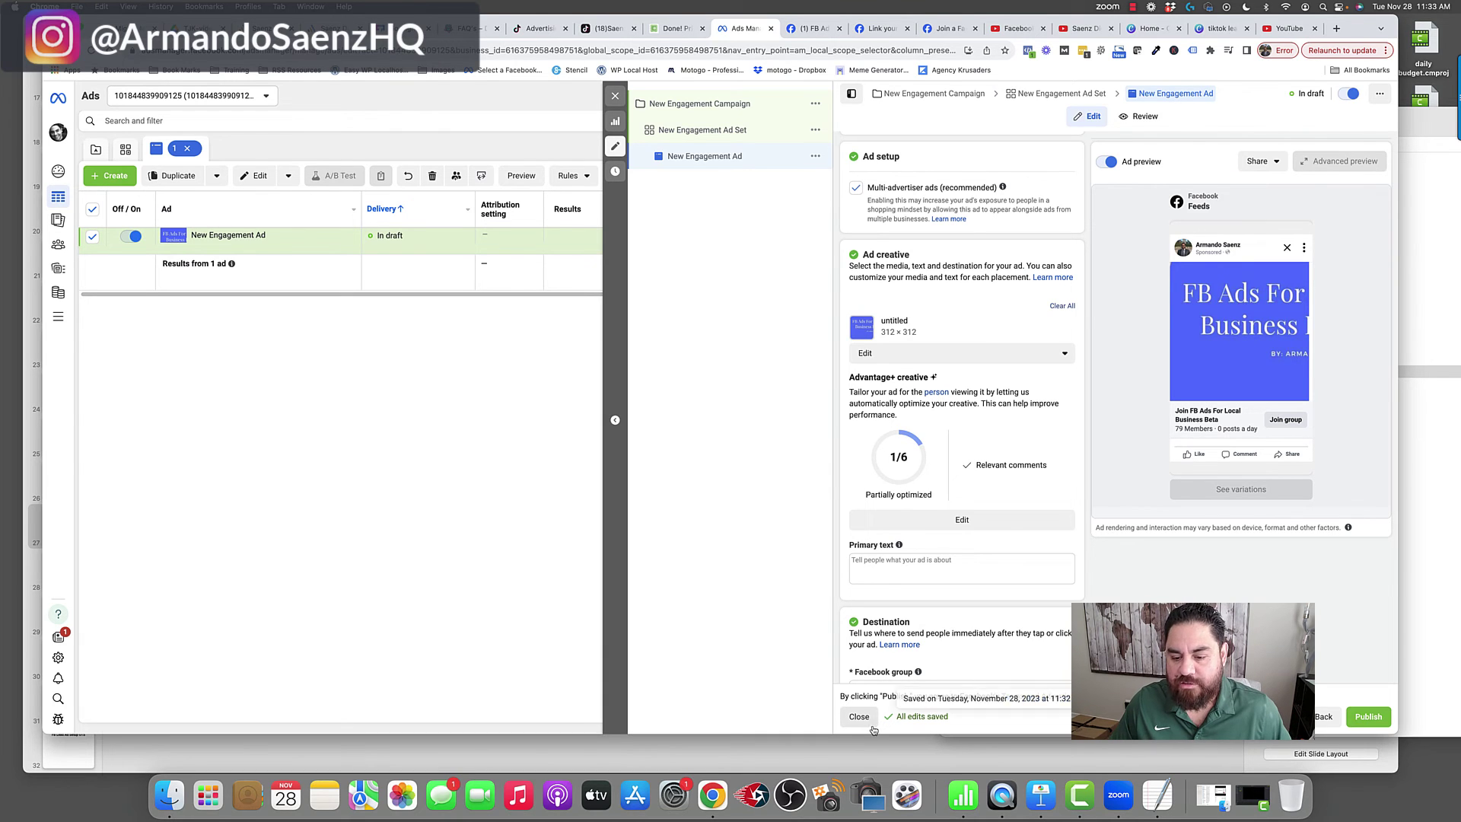
scroll(888, 575, "down", 1)
scroll(887, 574, "down", 1)
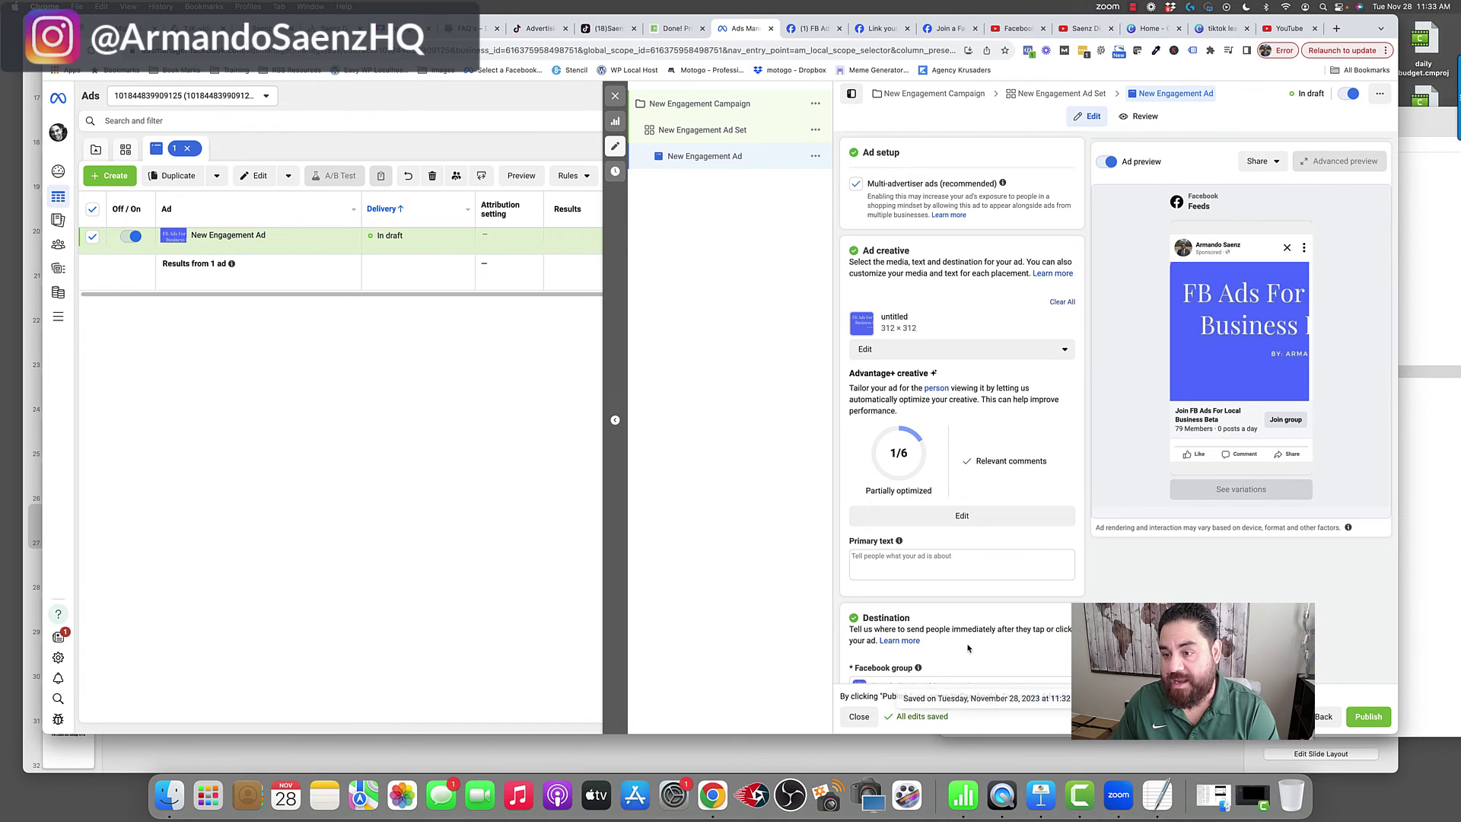
scroll(943, 518, "up", 3)
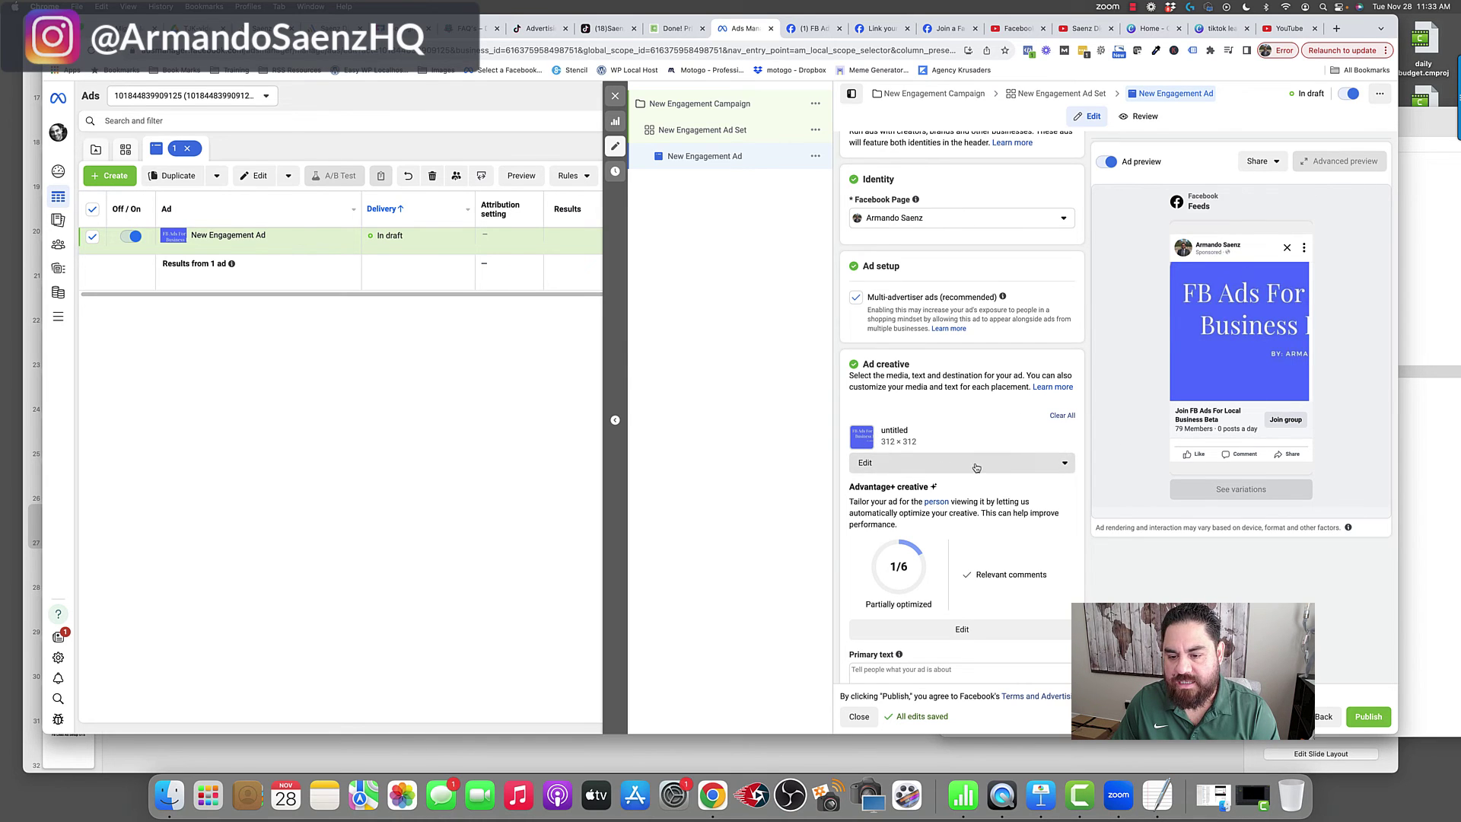
left_click(922, 465)
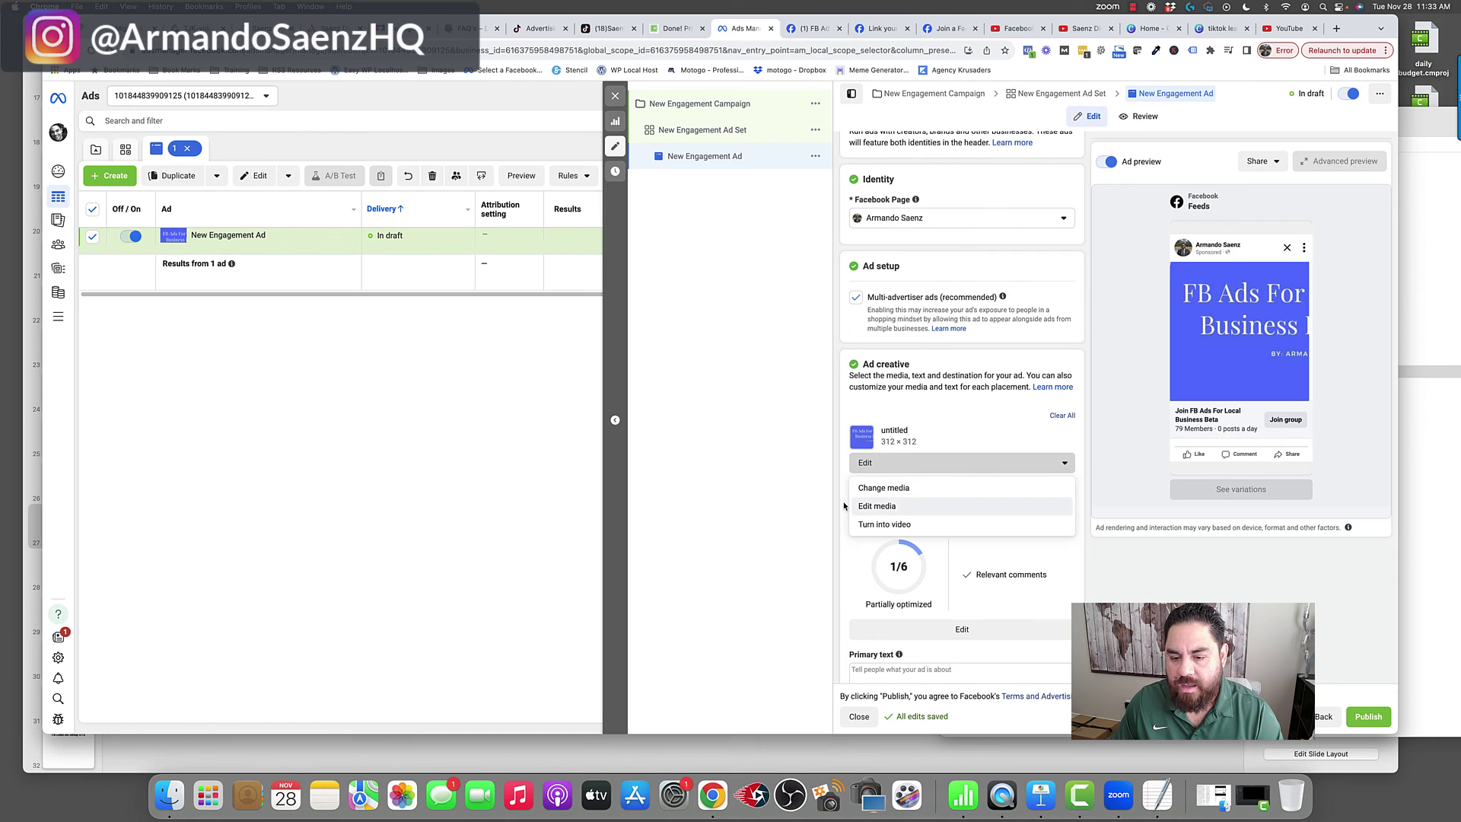
left_click(915, 555)
scroll(916, 555, "down", 3)
- Enter 'Join this group!' as the ad's primary text
left_click(945, 513)
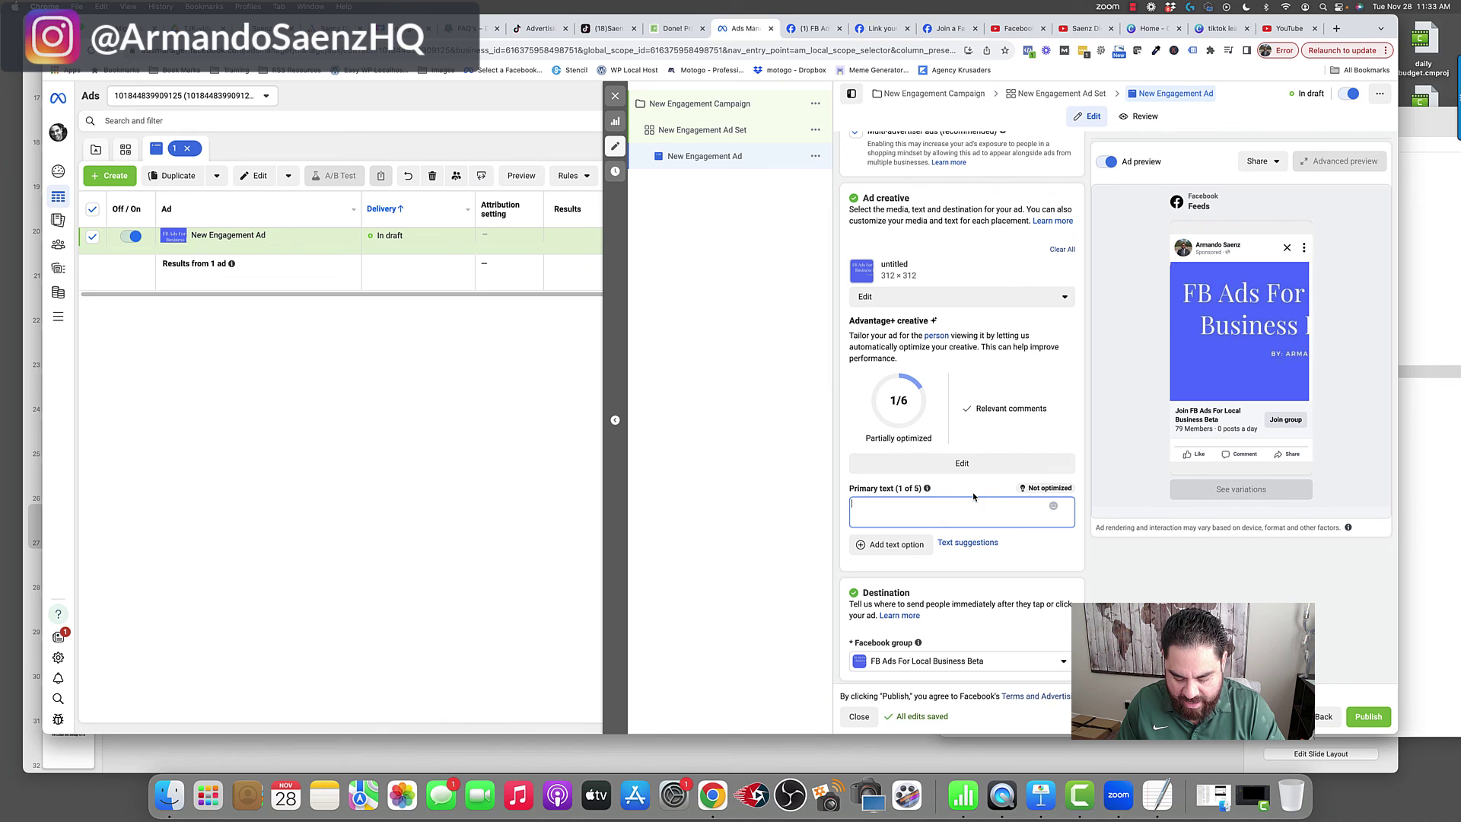
type("Join this group!")
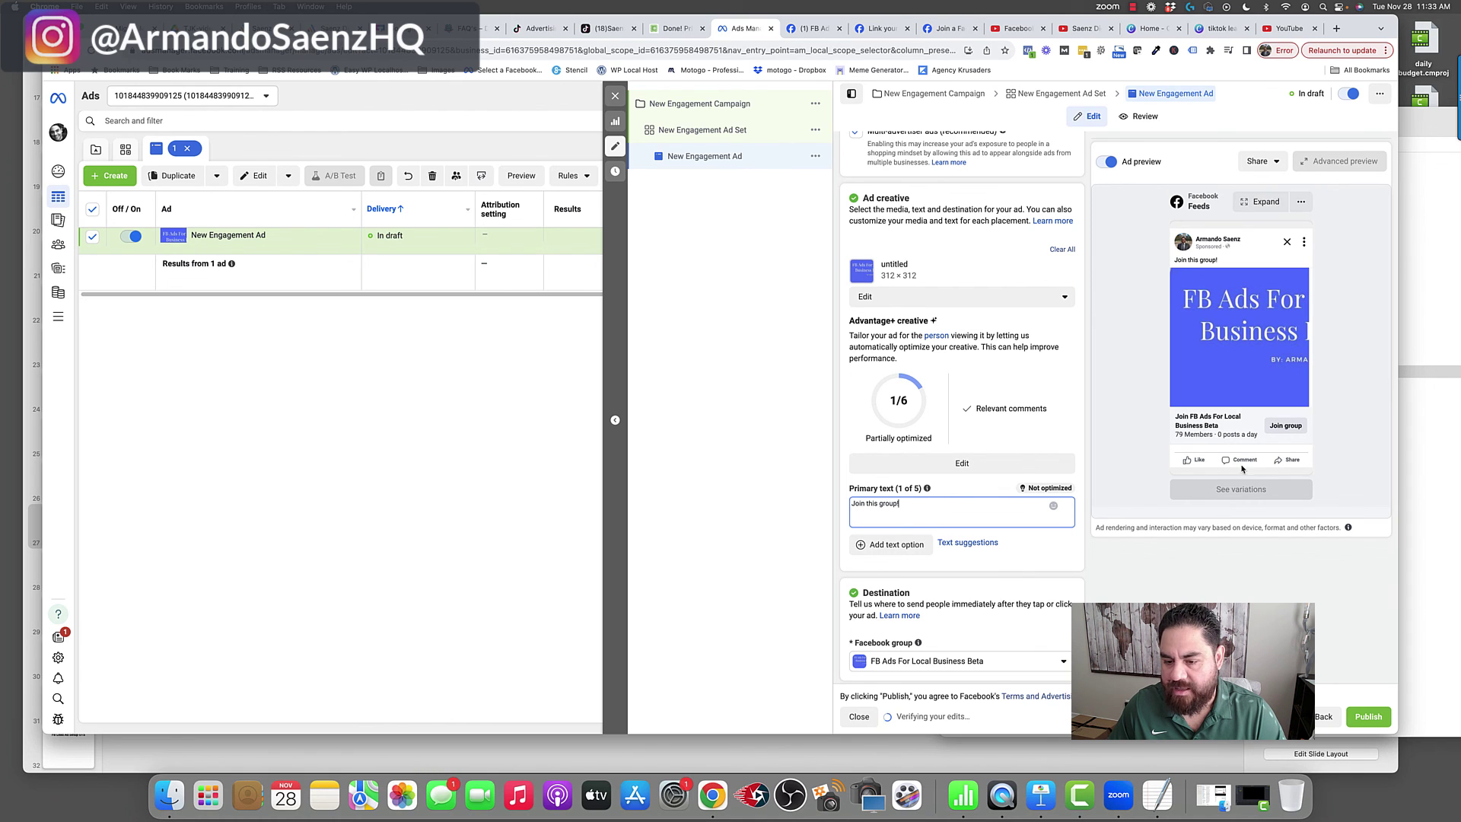
scroll(1022, 576, "down", 5)
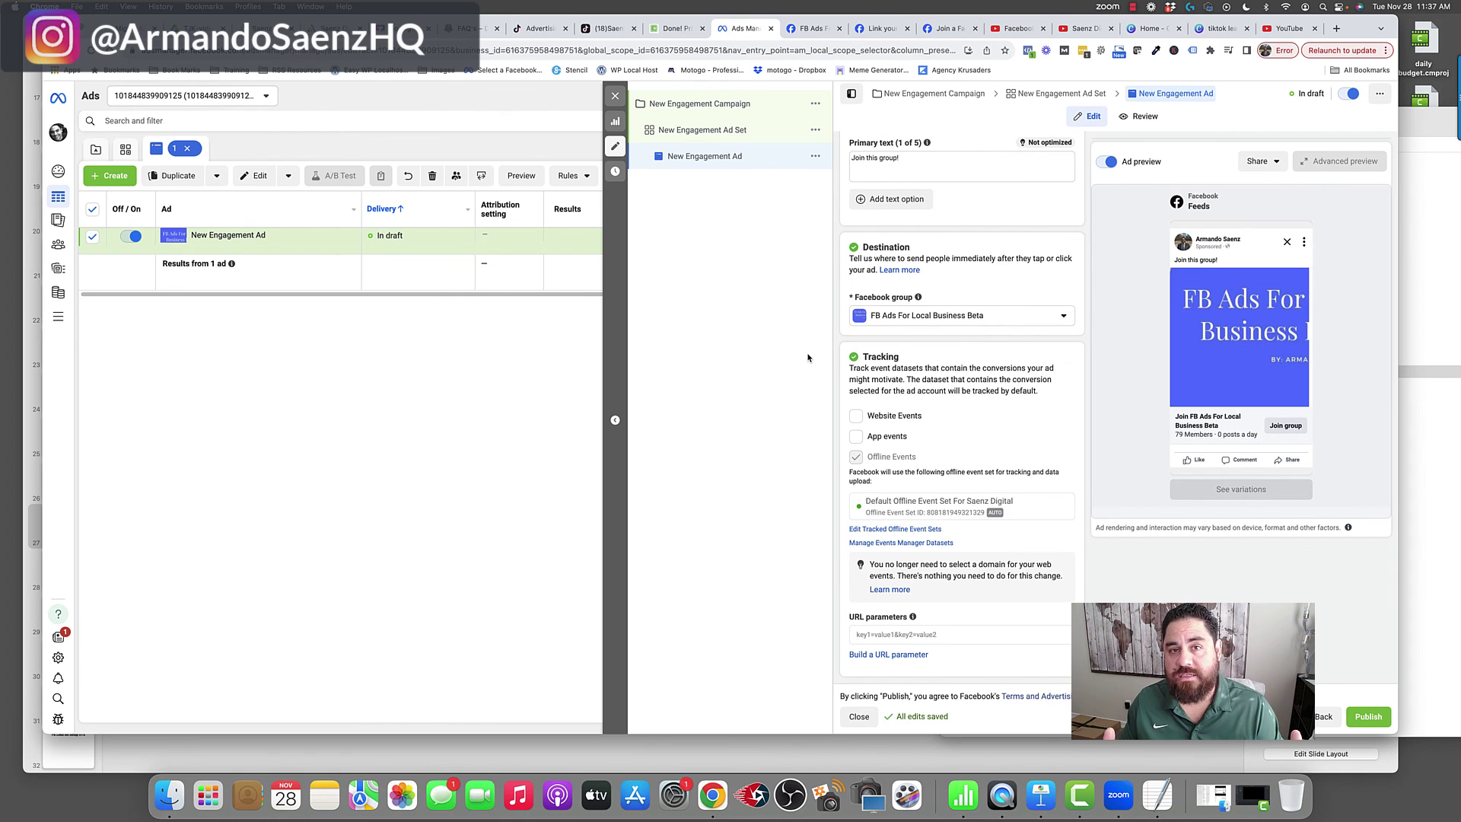